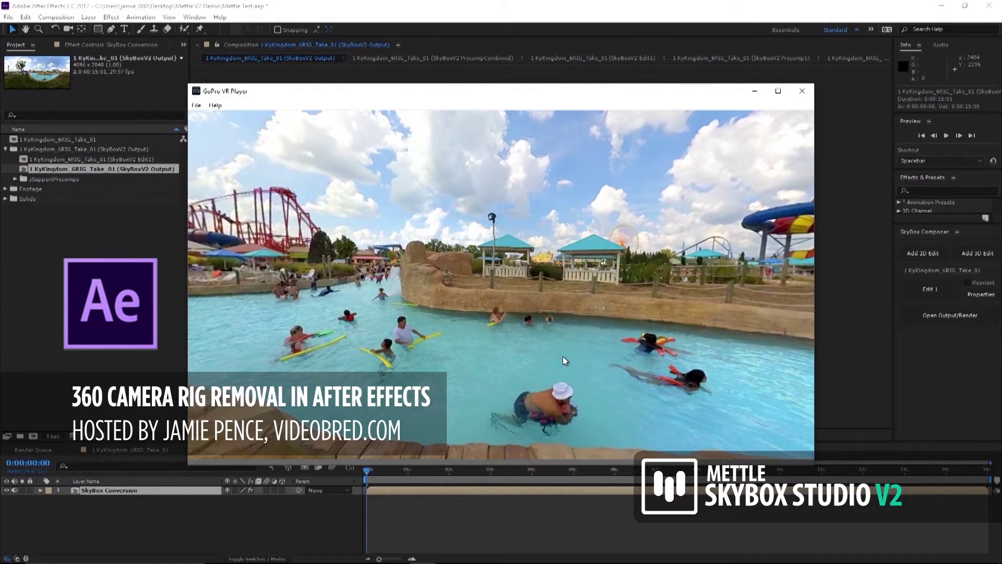
Step: Look around the 360 waterpark clip in GoPro VR Player, tilting down to the grass and pool edge
{"action": "mouse_move", "coordinate": [546, 363]}
{"action": "left_mouse_down"}
{"action": "mouse_move", "coordinate": [556, 201]}
{"action": "mouse_move", "coordinate": [485, 314]}
{"action": "mouse_move", "coordinate": [679, 337]}
{"action": "mouse_move", "coordinate": [453, 340]}
{"action": "left_mouse_up"}
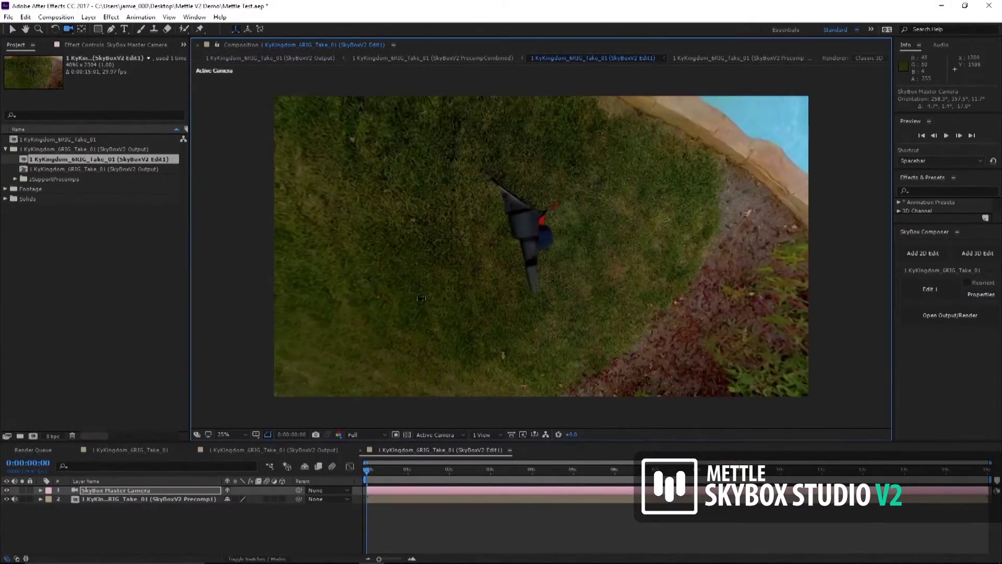
{"action": "left_click_drag", "start_coordinate": [422, 298], "coordinate": [441, 312]}
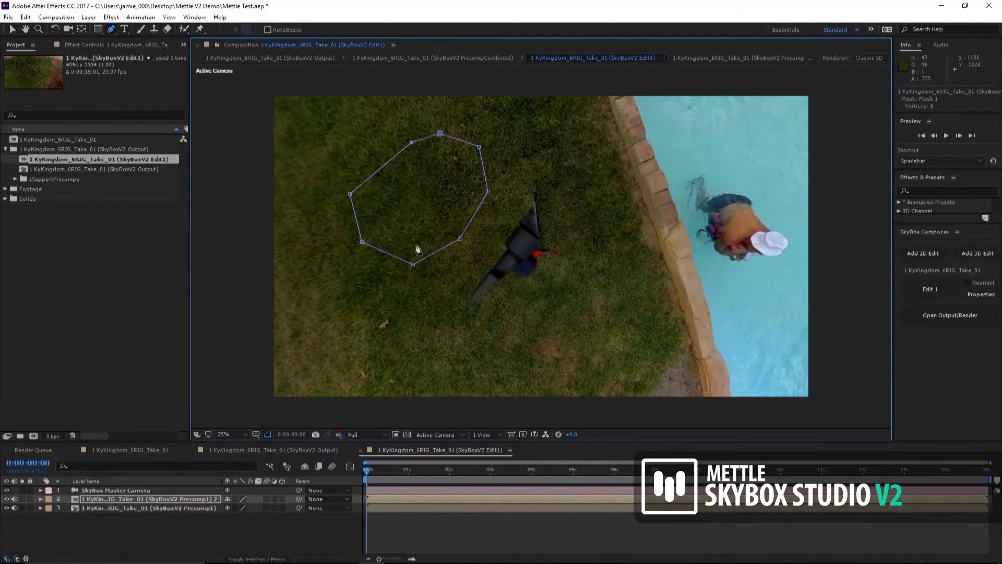
Step: Slide the duplicated octagon-masked grass layer toward the tripod
{"action": "left_click", "coordinate": [174, 499]}
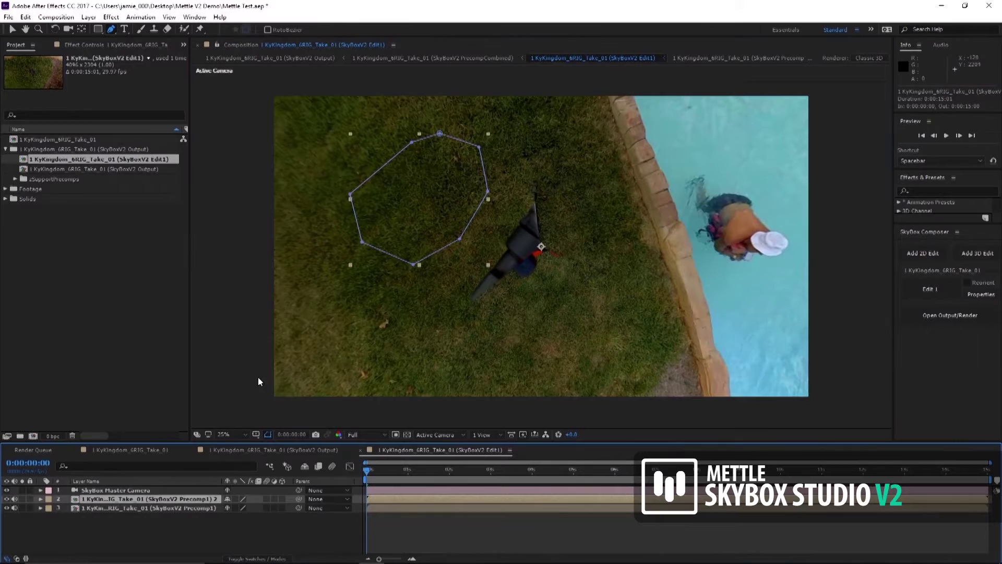
{"action": "key", "text": "v"}
{"action": "left_click_drag", "start_coordinate": [416, 209], "coordinate": [501, 270]}
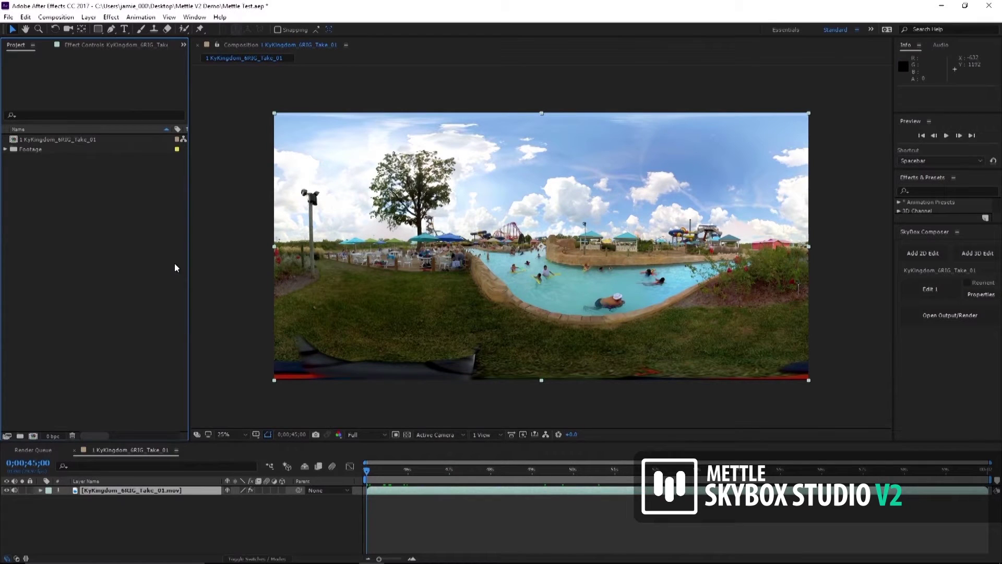
Step: Show the SkyBox Composer panel from the Window menu
{"action": "left_click", "coordinate": [194, 17]}
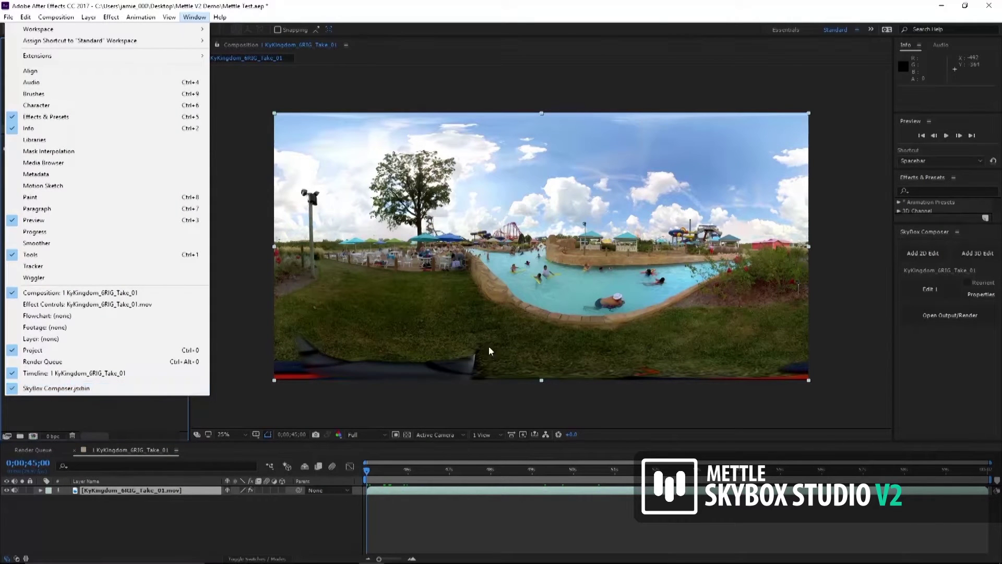
{"action": "left_click", "coordinate": [950, 367]}
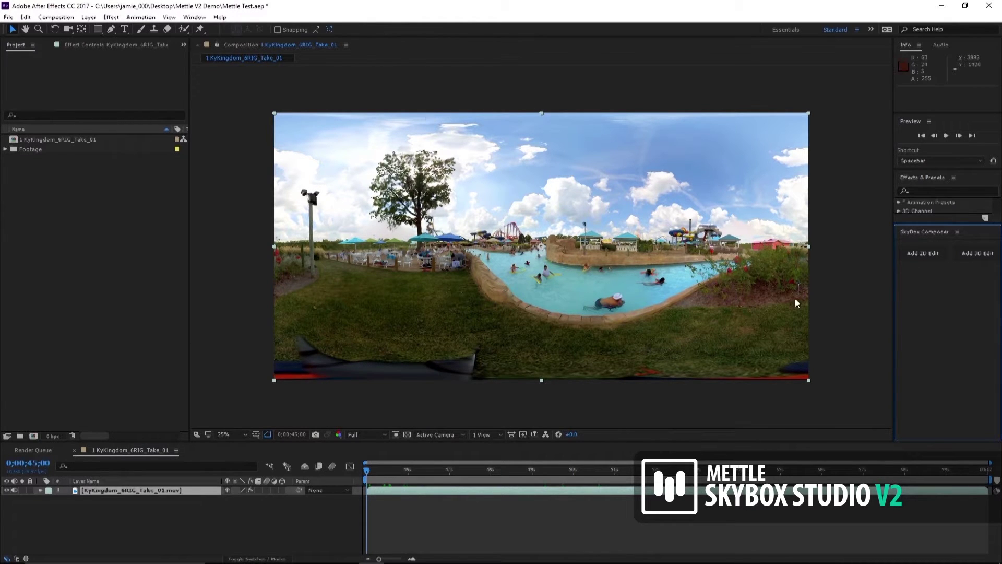
Step: Add a 2D edit of the waterpark 360 composition with a 4096 comp width
{"action": "left_click", "coordinate": [930, 258]}
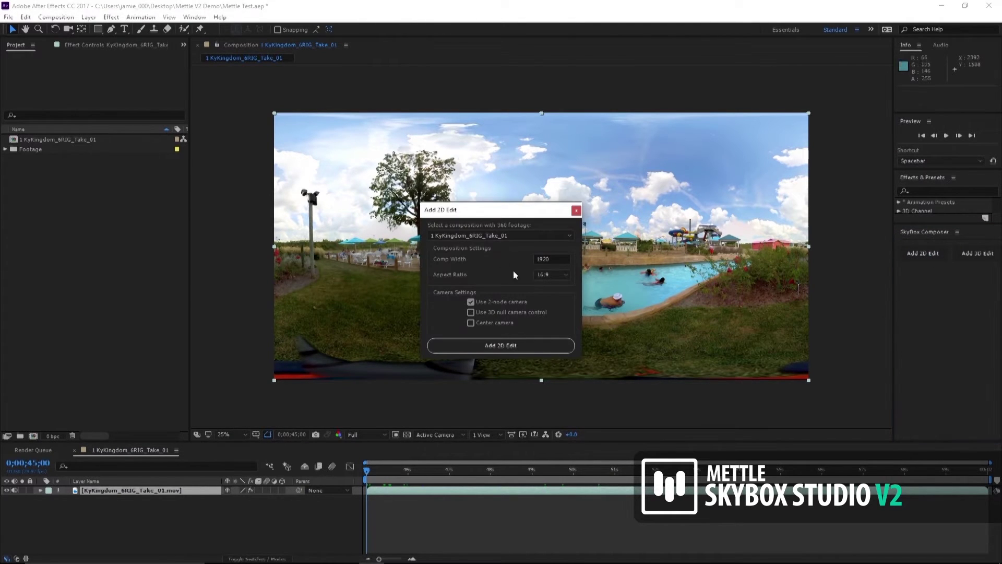
{"action": "left_click", "coordinate": [503, 237]}
{"action": "left_click", "coordinate": [500, 254]}
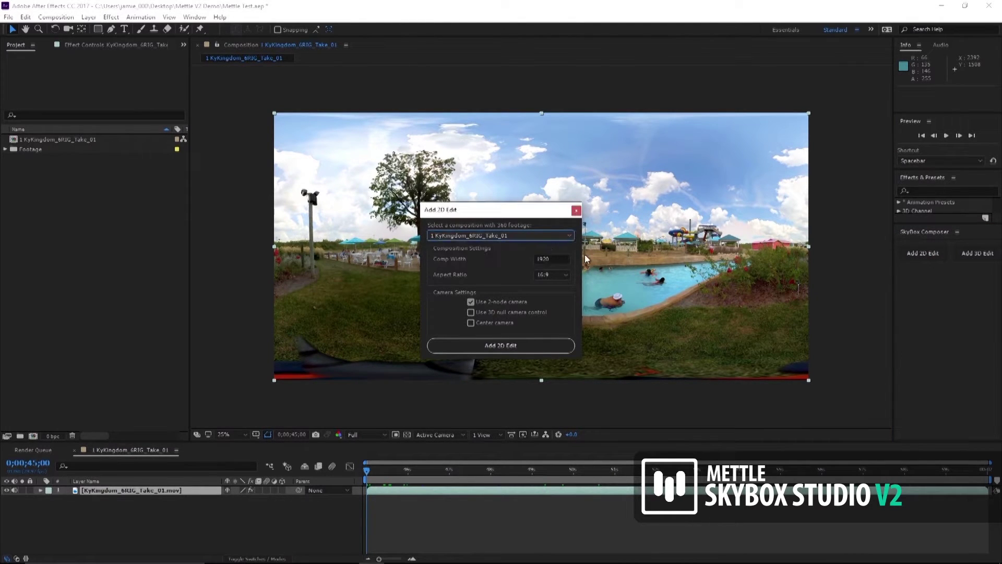
{"action": "double_click", "coordinate": [546, 258]}
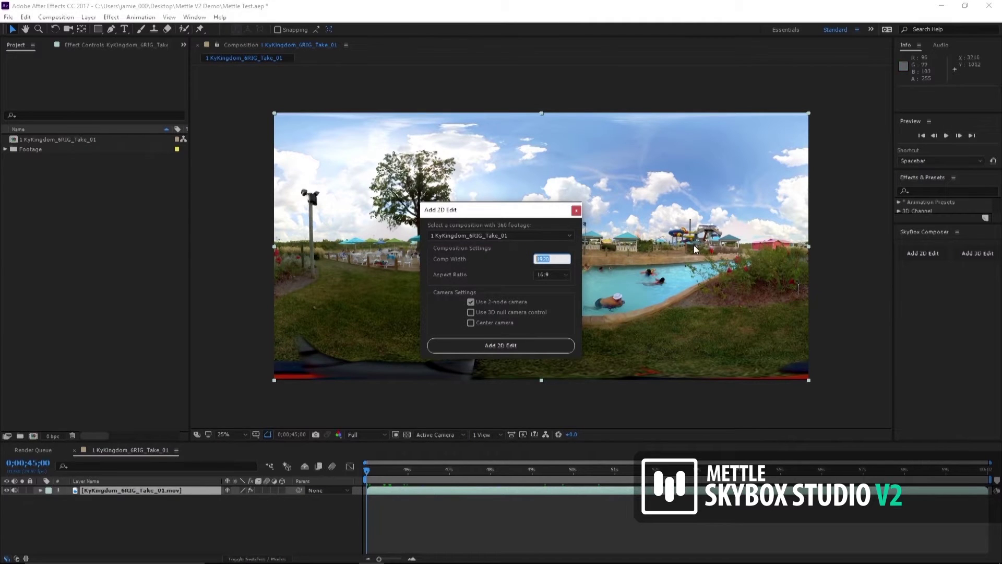
{"action": "type", "text": "4096"}
{"action": "left_click", "coordinate": [510, 347]}
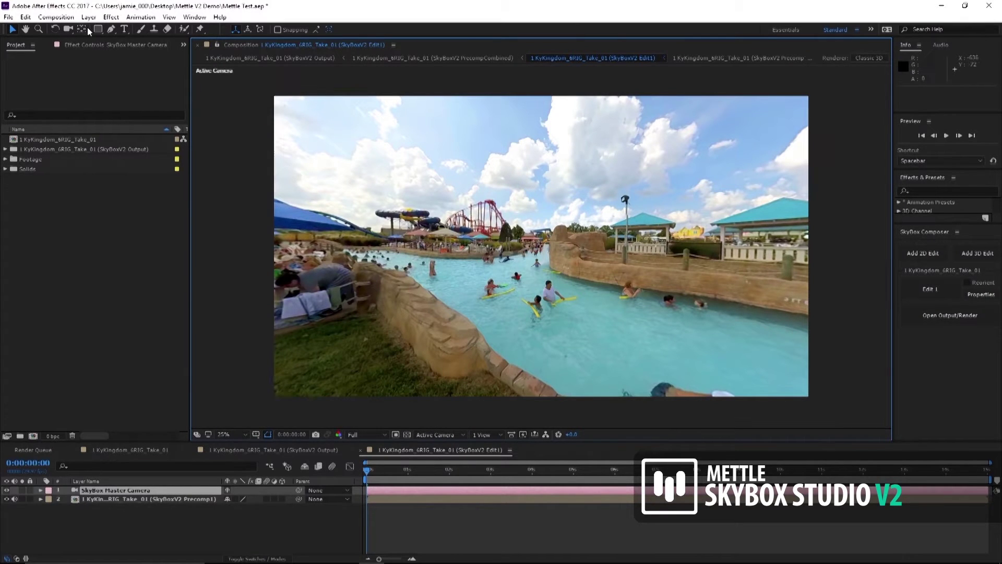
Step: Aim the edit camera straight down at the tripod, then view the 360 output composition
{"action": "left_click", "coordinate": [68, 29]}
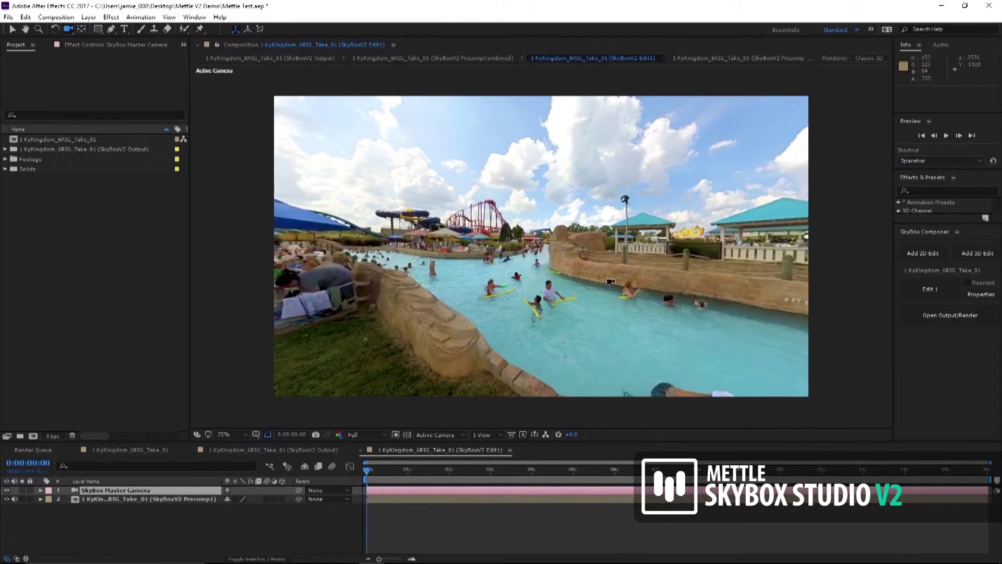
{"action": "mouse_move", "coordinate": [611, 281]}
{"action": "left_mouse_down"}
{"action": "mouse_move", "coordinate": [516, 271]}
{"action": "mouse_move", "coordinate": [608, 267]}
{"action": "mouse_move", "coordinate": [596, 267]}
{"action": "mouse_move", "coordinate": [559, 322]}
{"action": "mouse_move", "coordinate": [557, 289]}
{"action": "left_mouse_up"}
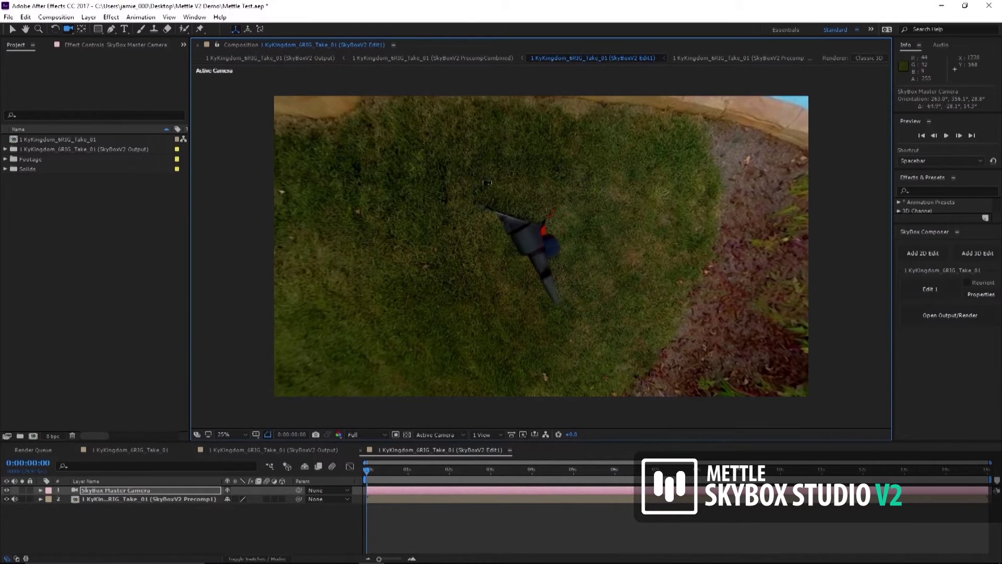
{"action": "left_click", "coordinate": [943, 322]}
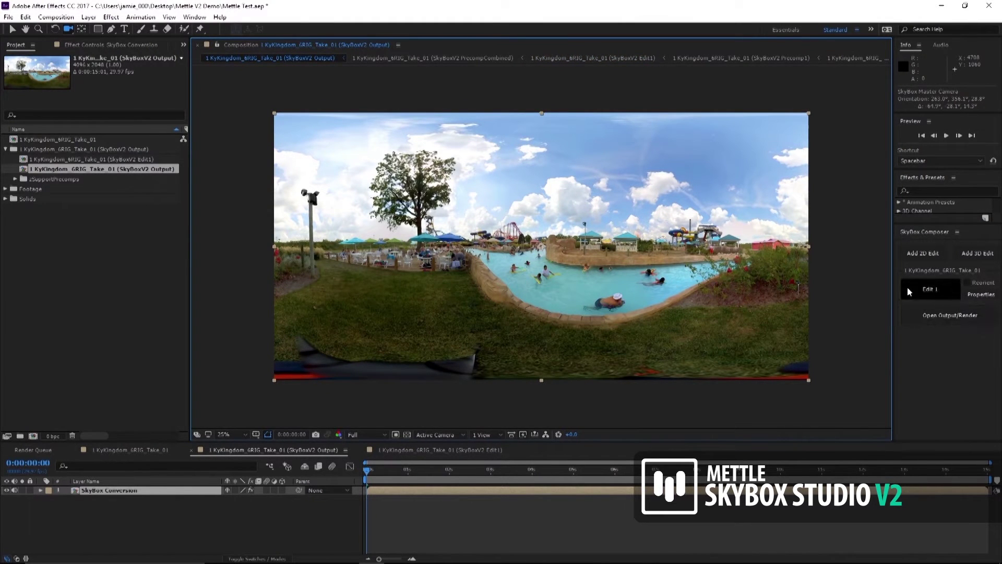
Step: Return to Edit 1 and rotate the camera to frame the tripod beside the pool edge
{"action": "left_click", "coordinate": [938, 290]}
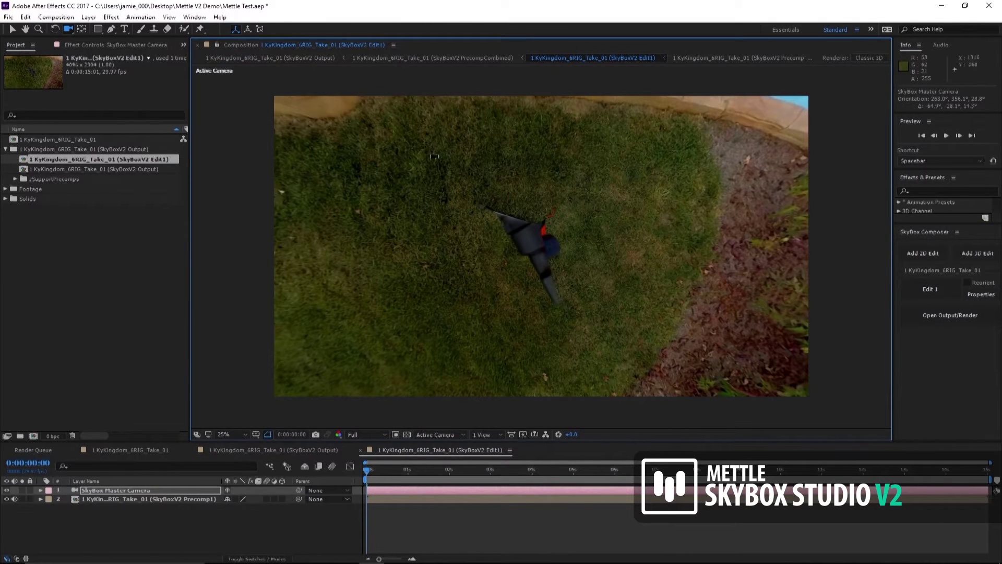
{"action": "left_click_drag", "start_coordinate": [468, 271], "coordinate": [474, 270]}
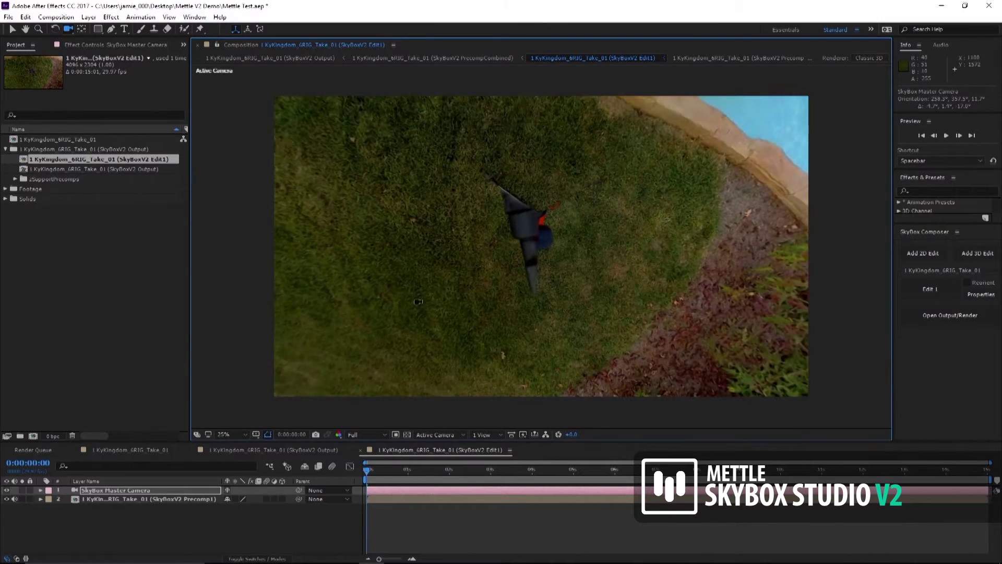
{"action": "left_click_drag", "start_coordinate": [418, 302], "coordinate": [441, 307]}
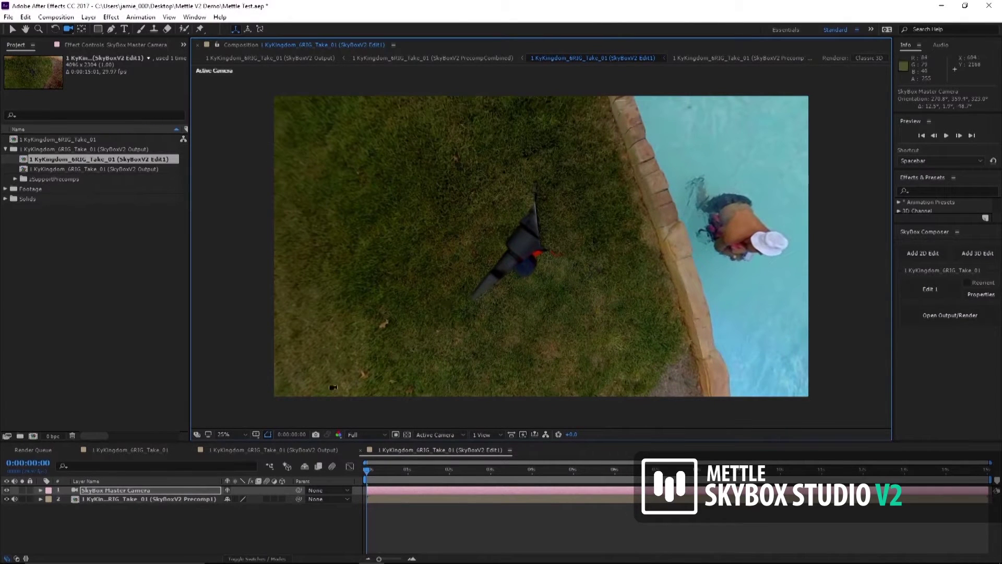
Step: Duplicate the footage precomp layer and draw an octagon mask on clean grass
{"action": "left_click", "coordinate": [177, 499]}
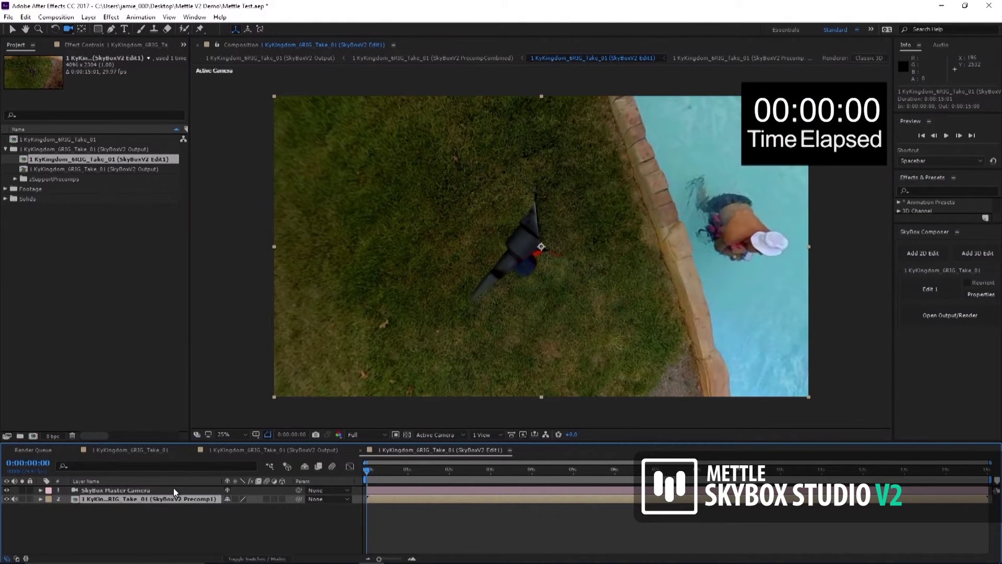
{"action": "key", "text": "ctrl+d"}
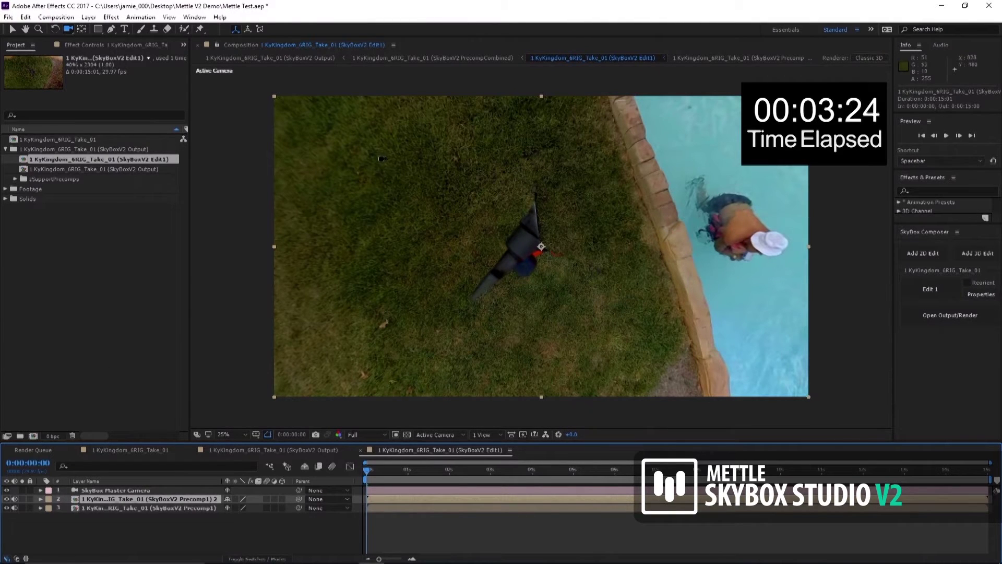
{"action": "key", "text": "g"}
{"action": "left_click", "coordinate": [411, 142]}
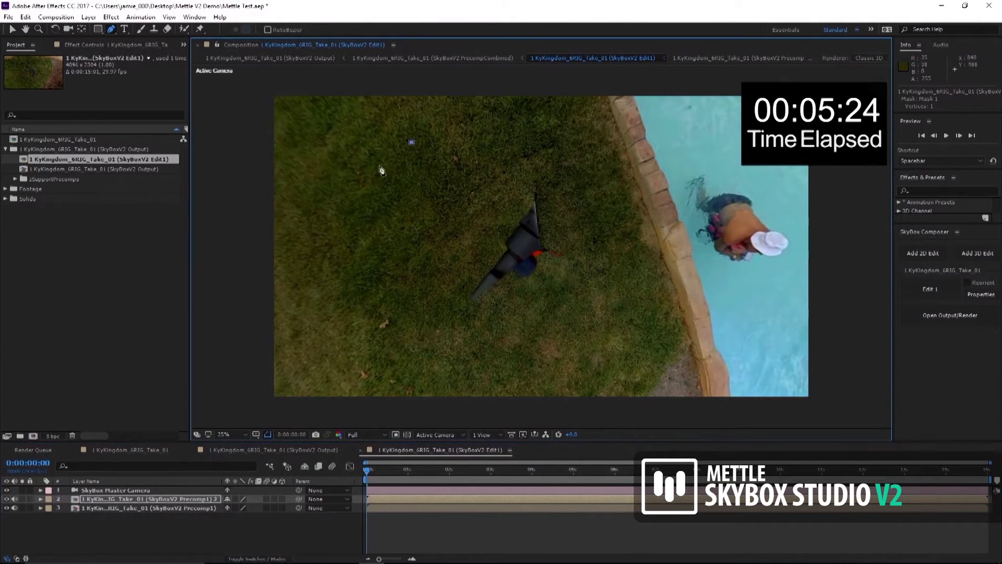
{"action": "left_click", "coordinate": [351, 194]}
{"action": "left_click", "coordinate": [362, 242]}
{"action": "left_click", "coordinate": [413, 264]}
{"action": "left_click", "coordinate": [459, 239]}
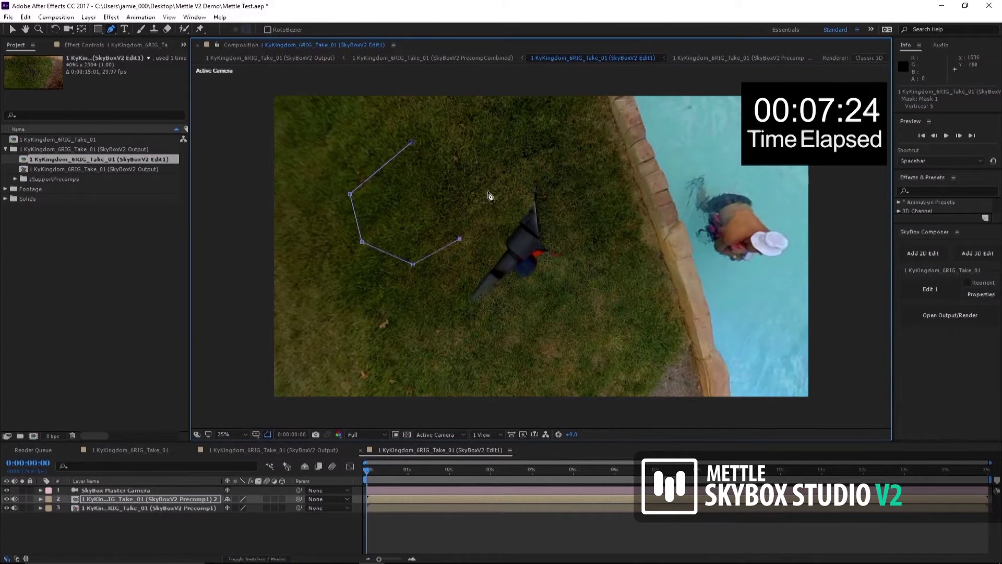
{"action": "left_click", "coordinate": [488, 191]}
{"action": "left_click", "coordinate": [479, 147]}
{"action": "left_click", "coordinate": [440, 133]}
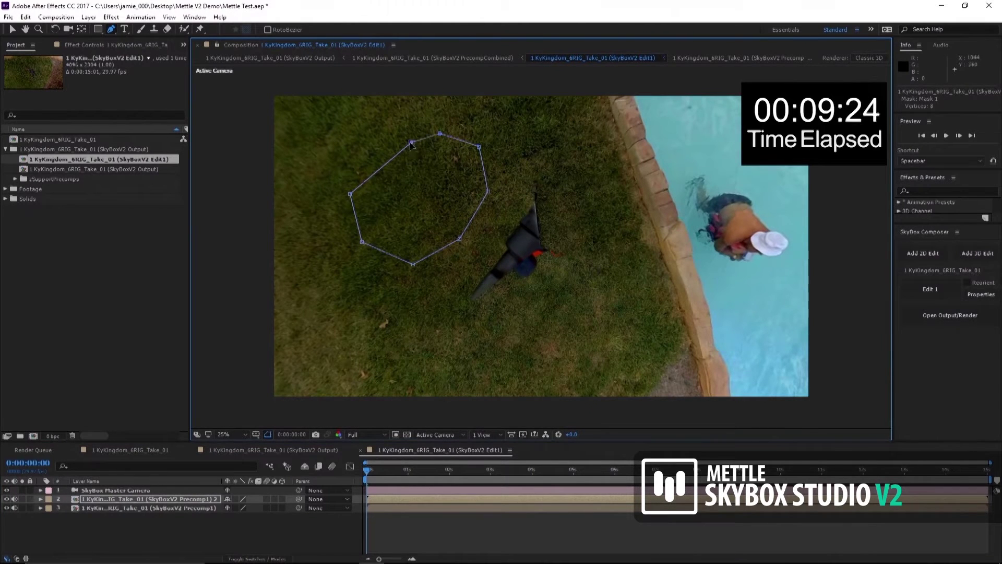
{"action": "left_click", "coordinate": [411, 142]}
Step: Move the grass octagon over the tripod and adjust its corners to cover it
{"action": "left_click", "coordinate": [173, 502]}
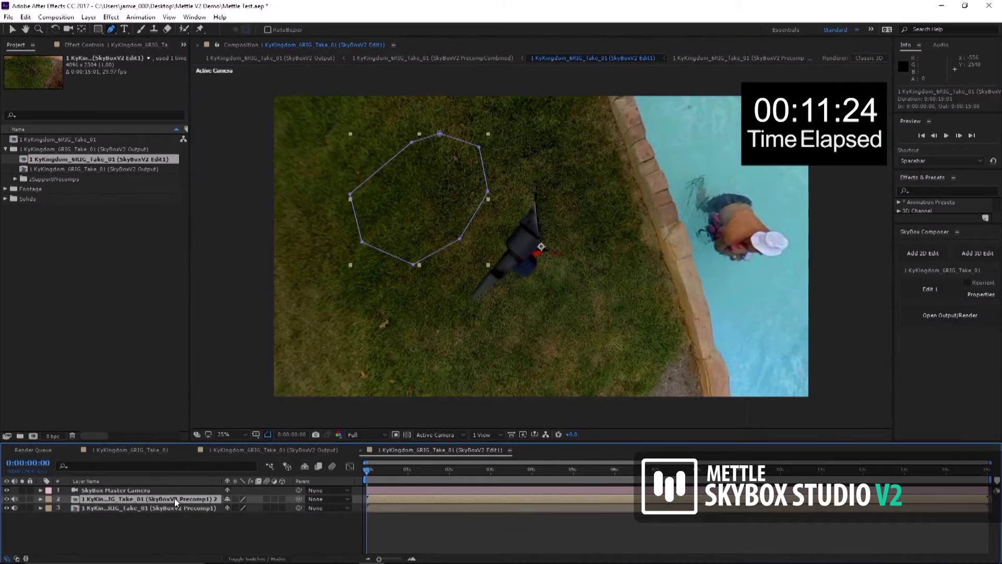
{"action": "key", "text": "v"}
{"action": "mouse_move", "coordinate": [426, 217]}
{"action": "left_mouse_down"}
{"action": "mouse_move", "coordinate": [485, 270]}
{"action": "mouse_move", "coordinate": [510, 278]}
{"action": "left_mouse_up"}
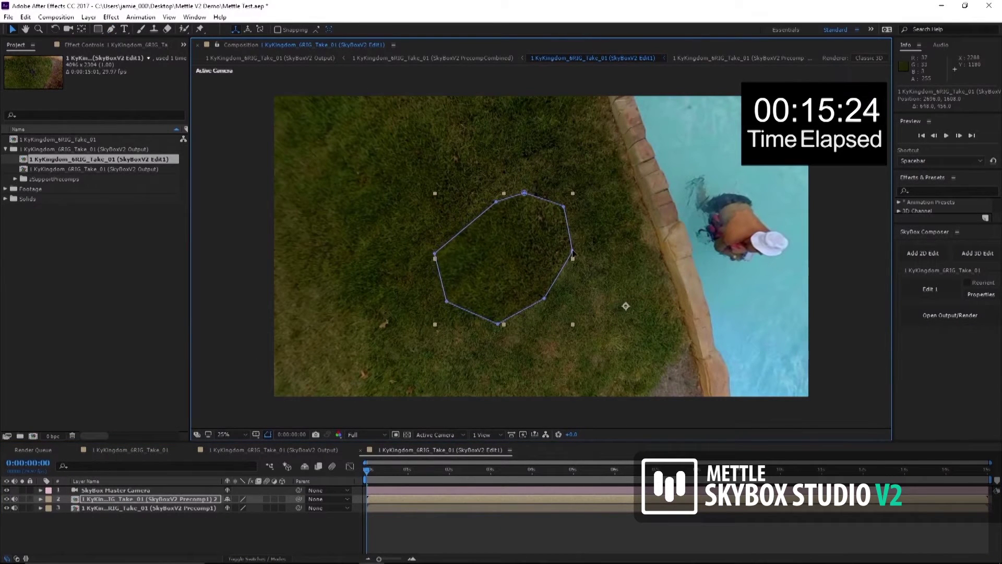
{"action": "left_click_drag", "start_coordinate": [573, 253], "coordinate": [583, 255]}
{"action": "mouse_move", "coordinate": [545, 298]}
{"action": "left_mouse_down"}
{"action": "mouse_move", "coordinate": [550, 309]}
{"action": "mouse_move", "coordinate": [493, 333]}
{"action": "left_mouse_up"}
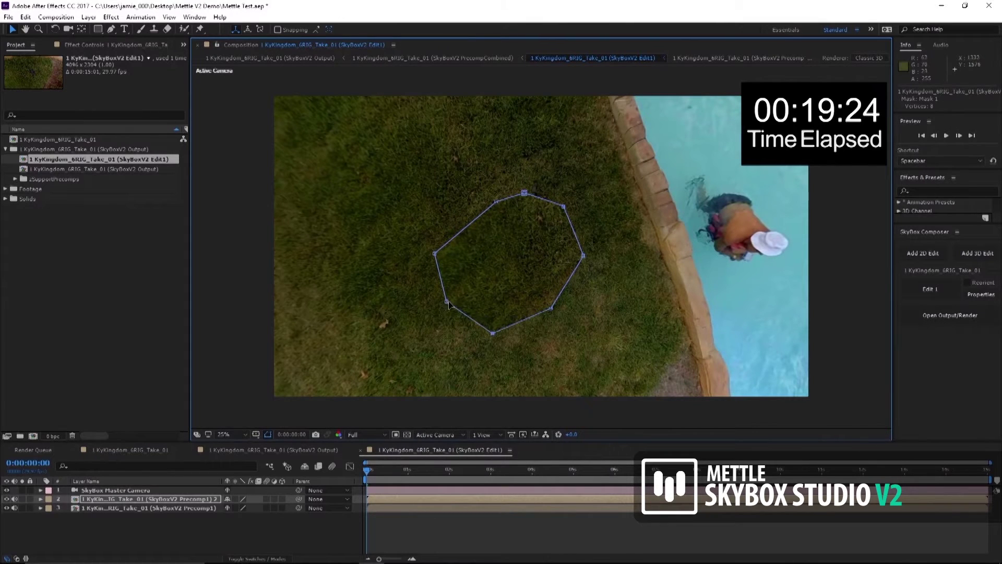
{"action": "left_click_drag", "start_coordinate": [447, 302], "coordinate": [437, 309]}
{"action": "left_click_drag", "start_coordinate": [435, 253], "coordinate": [429, 252]}
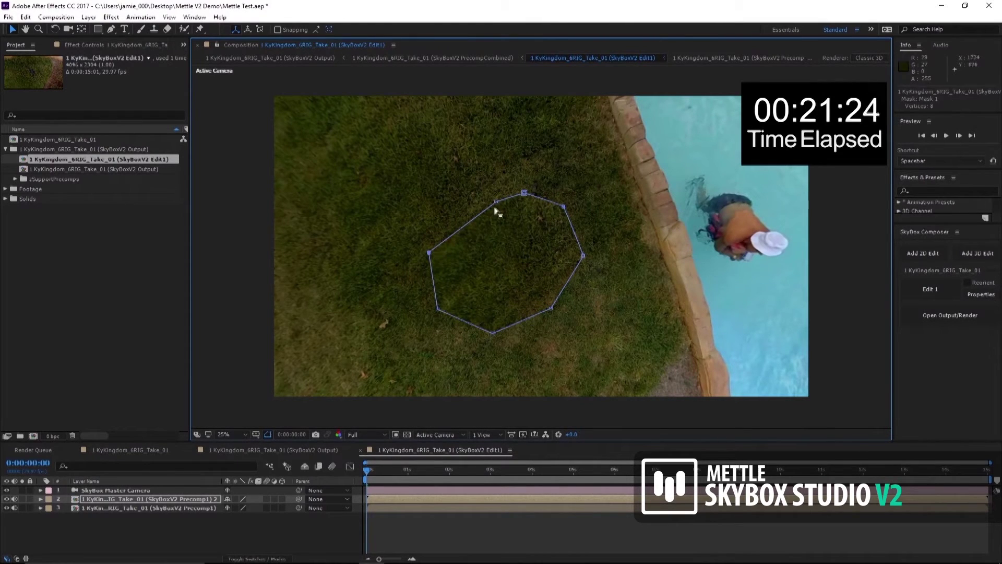
{"action": "mouse_move", "coordinate": [496, 201]}
{"action": "left_mouse_down"}
{"action": "mouse_move", "coordinate": [486, 191]}
{"action": "mouse_move", "coordinate": [525, 187]}
{"action": "left_mouse_up"}
Step: Feather the octagon mask to 150 pixels
{"action": "left_click", "coordinate": [179, 499]}
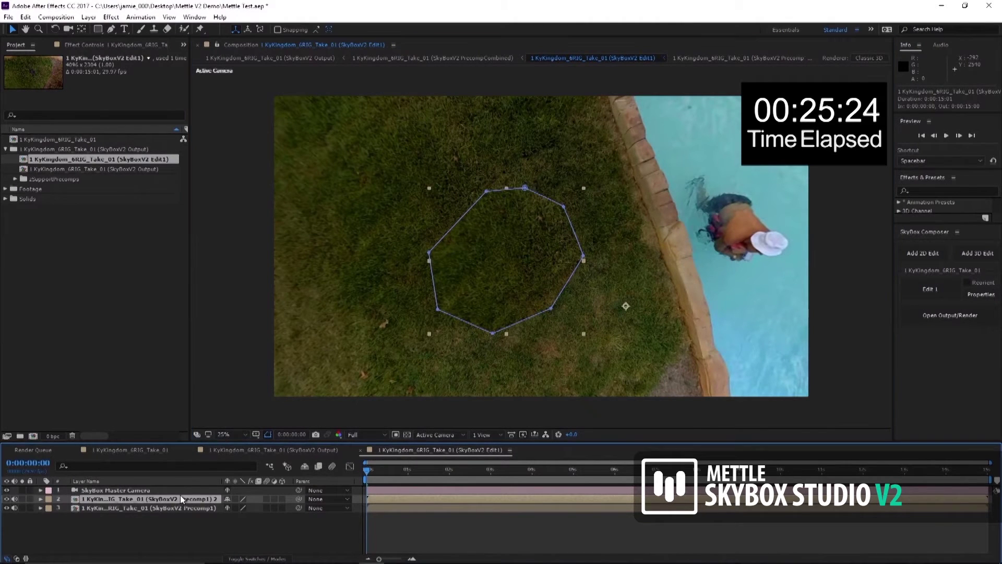
{"action": "key", "text": "f"}
{"action": "left_click_drag", "start_coordinate": [237, 517], "coordinate": [302, 511]}
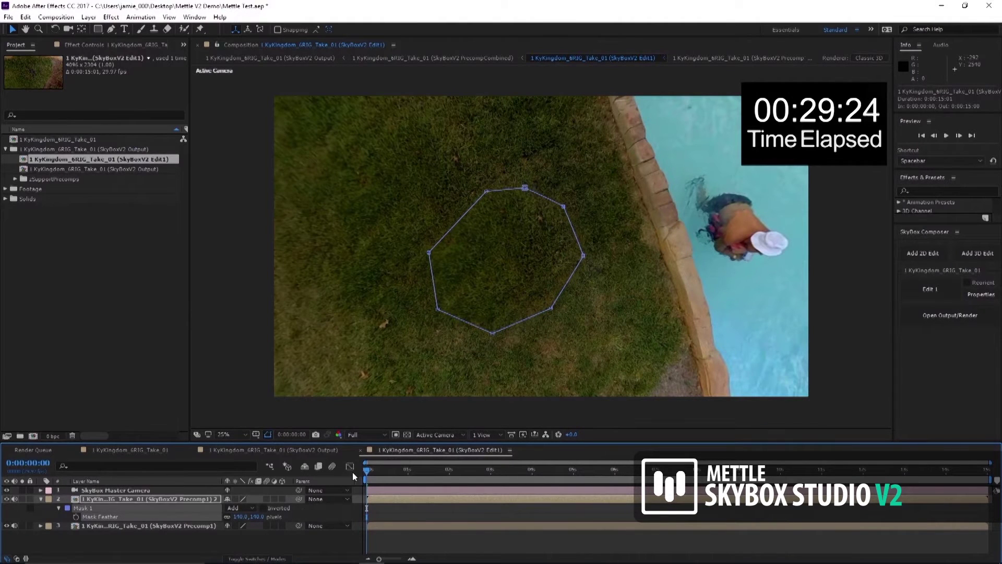
{"action": "left_click", "coordinate": [949, 315]}
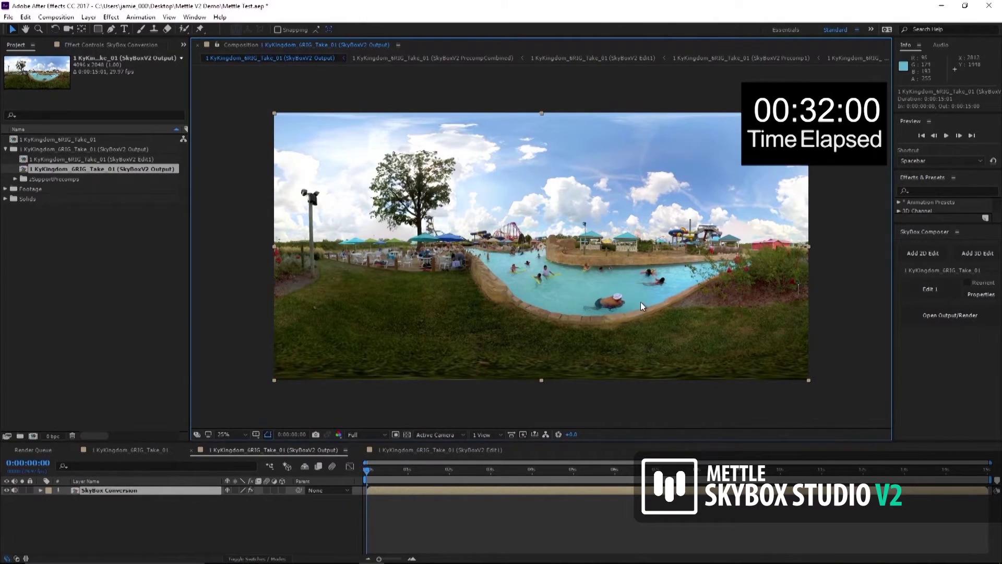
{"action": "left_click", "coordinate": [422, 558]}
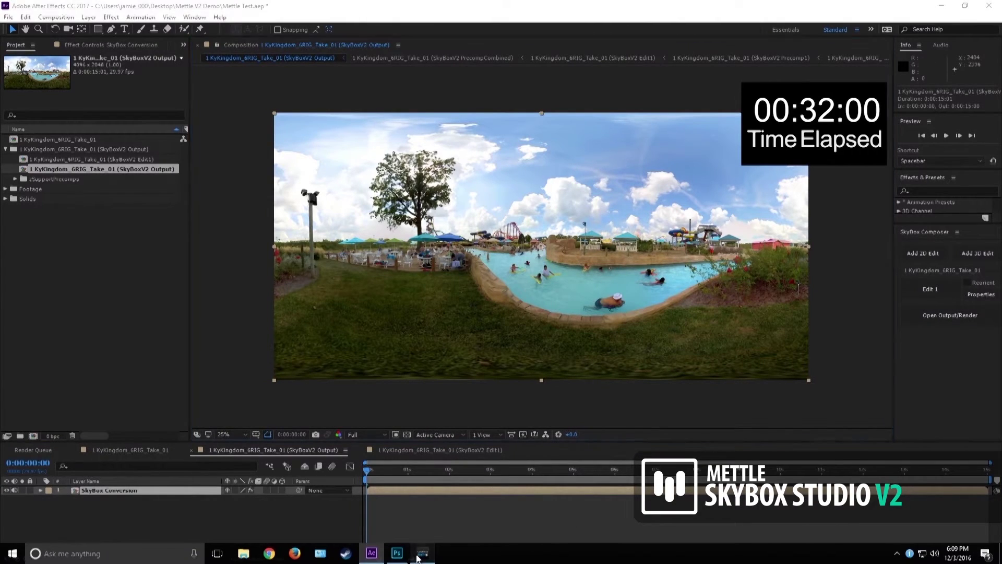
{"action": "mouse_move", "coordinate": [622, 433]}
{"action": "left_mouse_down"}
{"action": "mouse_move", "coordinate": [543, 191]}
{"action": "mouse_move", "coordinate": [445, 258]}
{"action": "mouse_move", "coordinate": [572, 240]}
{"action": "mouse_move", "coordinate": [630, 281]}
{"action": "mouse_move", "coordinate": [587, 267]}
{"action": "mouse_move", "coordinate": [523, 289]}
{"action": "mouse_move", "coordinate": [562, 357]}
{"action": "left_mouse_up"}
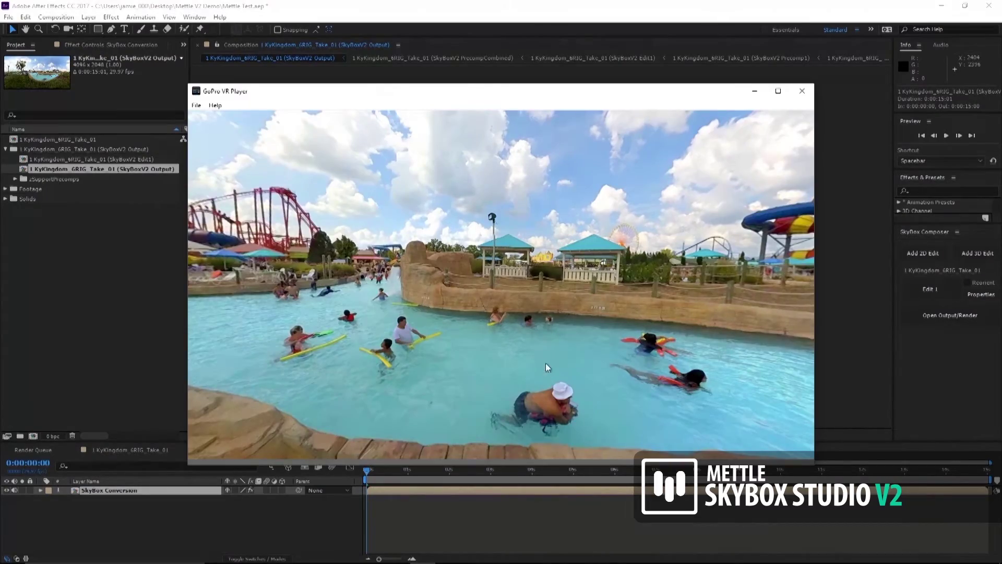
{"action": "mouse_move", "coordinate": [546, 362]}
{"action": "left_mouse_down"}
{"action": "mouse_move", "coordinate": [558, 193]}
{"action": "mouse_move", "coordinate": [552, 296]}
{"action": "left_mouse_up"}
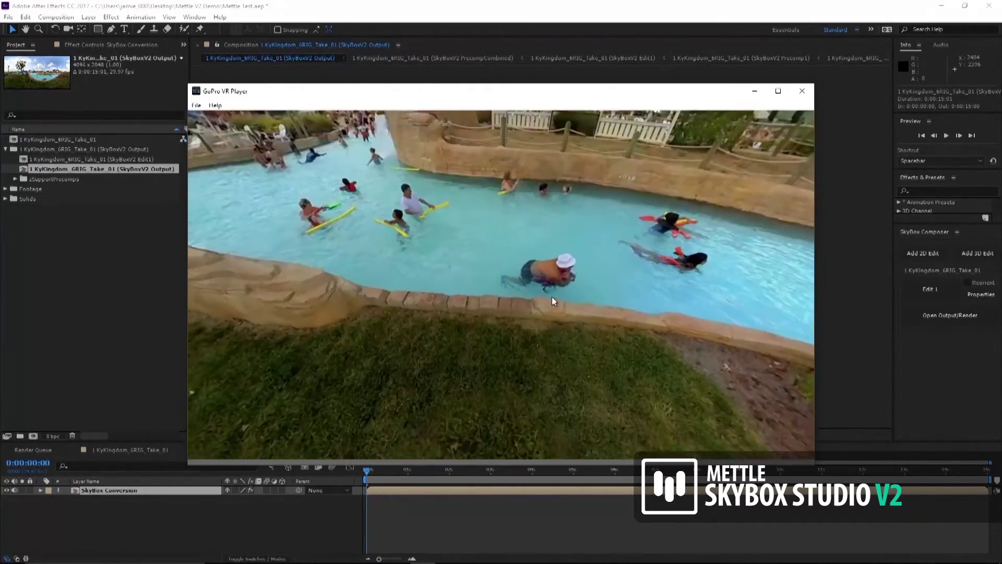
{"action": "mouse_move", "coordinate": [431, 317]}
{"action": "left_mouse_down"}
{"action": "mouse_move", "coordinate": [509, 314]}
{"action": "mouse_move", "coordinate": [673, 339]}
{"action": "mouse_move", "coordinate": [501, 336]}
{"action": "mouse_move", "coordinate": [576, 301]}
{"action": "left_mouse_up"}
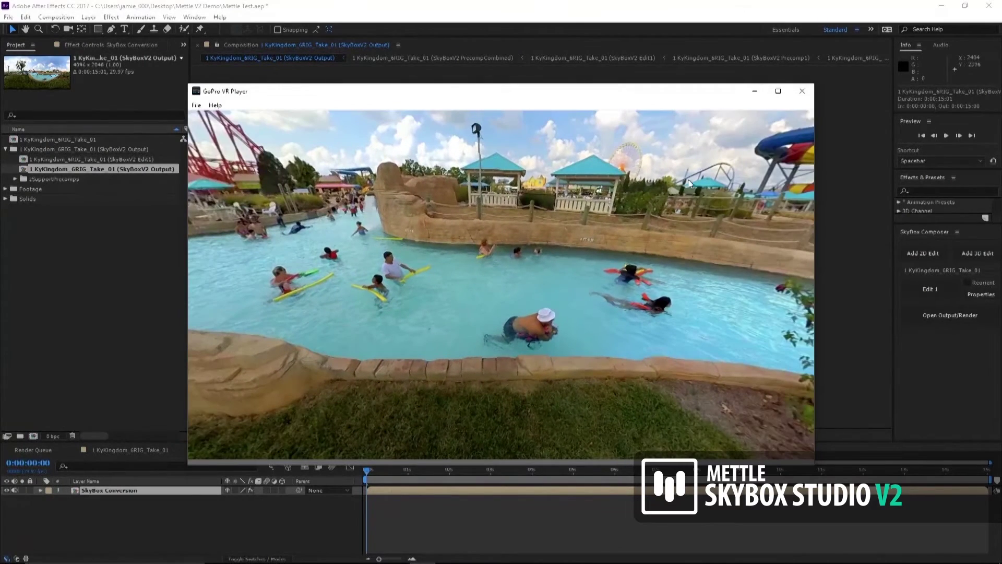
{"action": "left_click", "coordinate": [752, 92]}
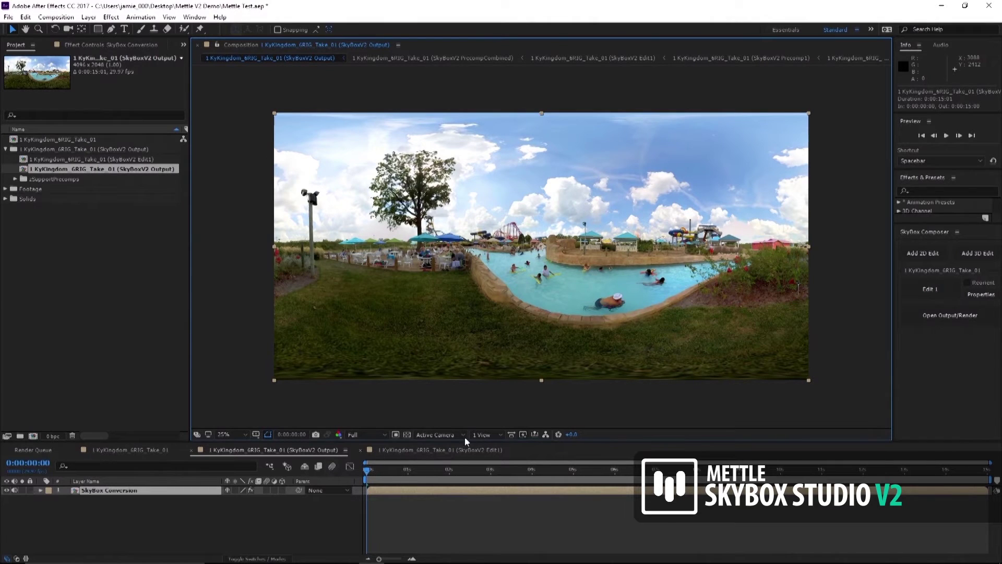
Step: In Edit 1, create a white comp-size solid layer
{"action": "left_click", "coordinate": [931, 290]}
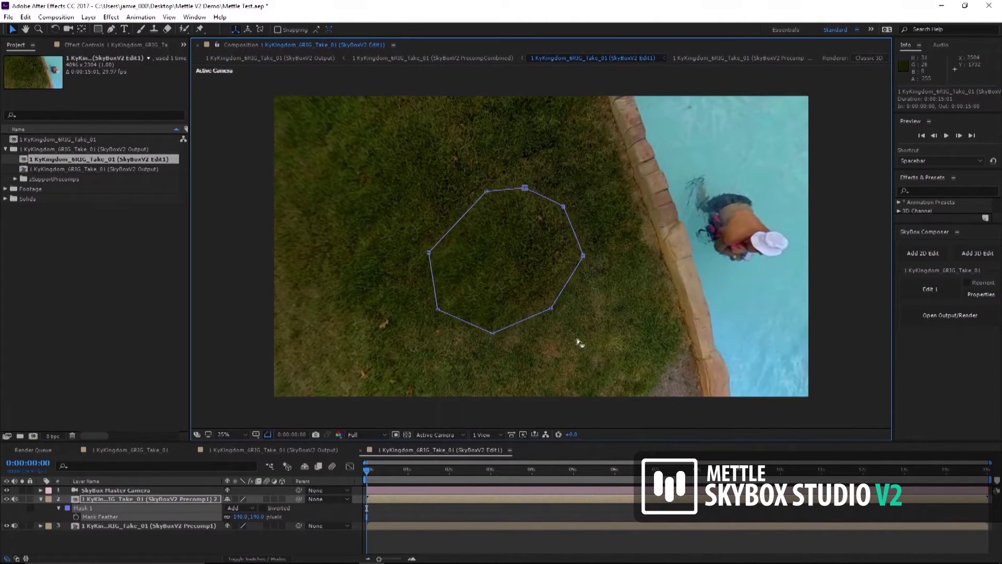
{"action": "left_click", "coordinate": [88, 17]}
{"action": "mouse_move", "coordinate": [25, 29]}
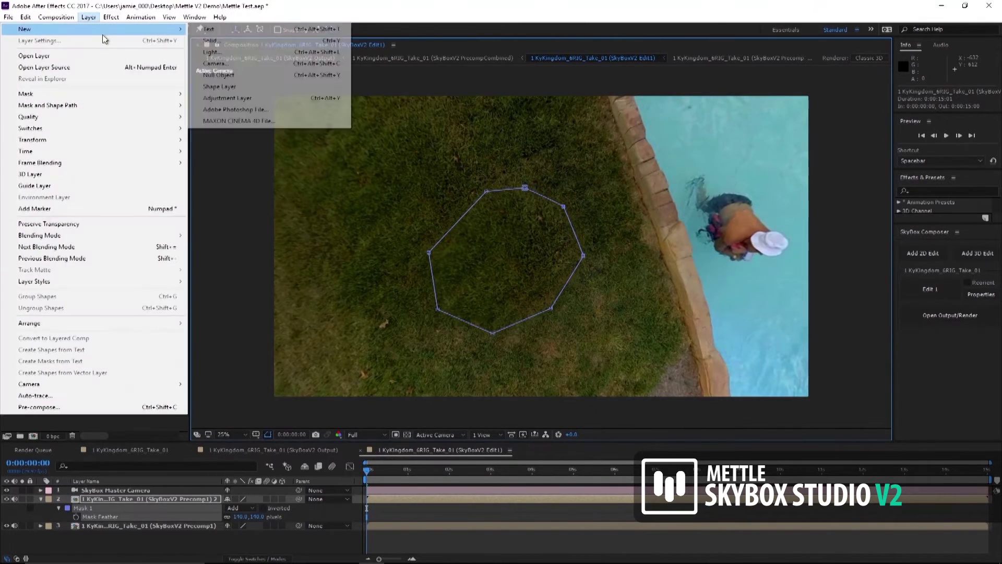
{"action": "left_click", "coordinate": [225, 39]}
{"action": "left_click", "coordinate": [493, 320]}
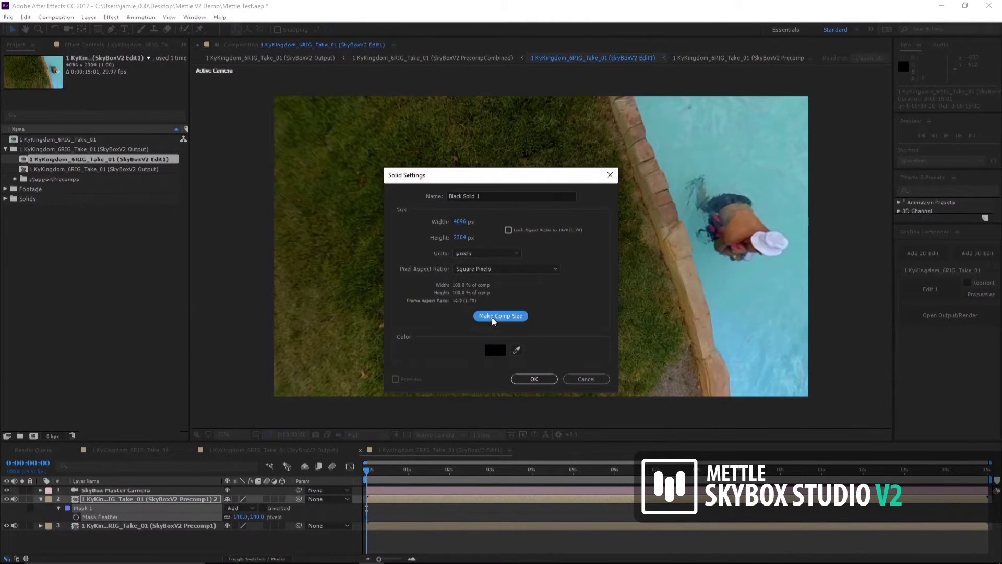
{"action": "left_click", "coordinate": [494, 349]}
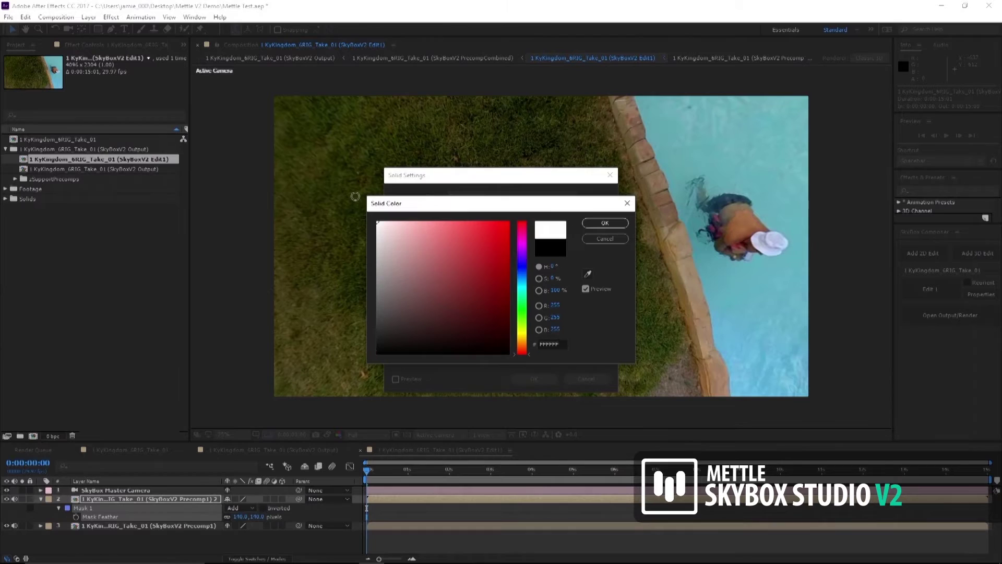
{"action": "left_click", "coordinate": [604, 223]}
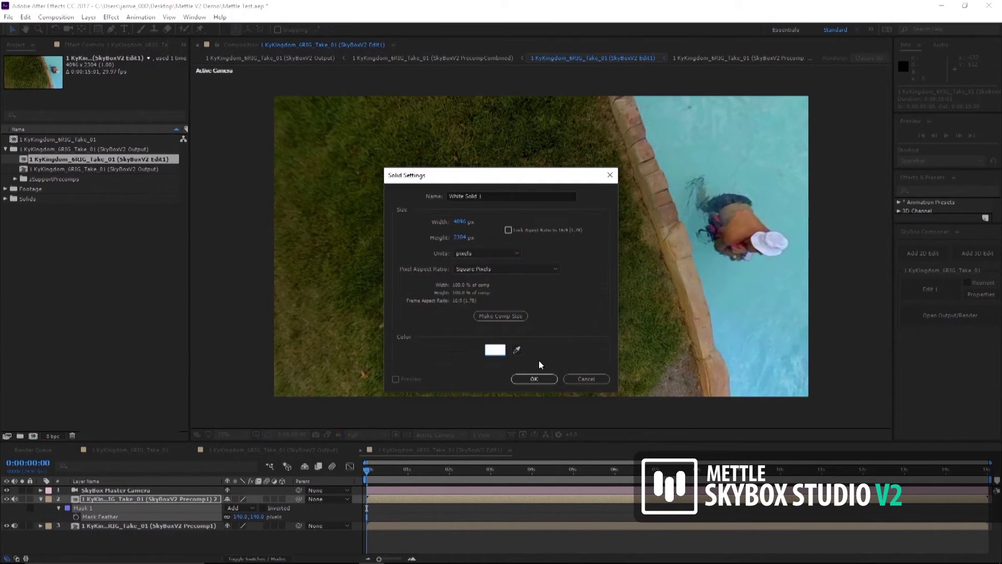
{"action": "left_click", "coordinate": [534, 378]}
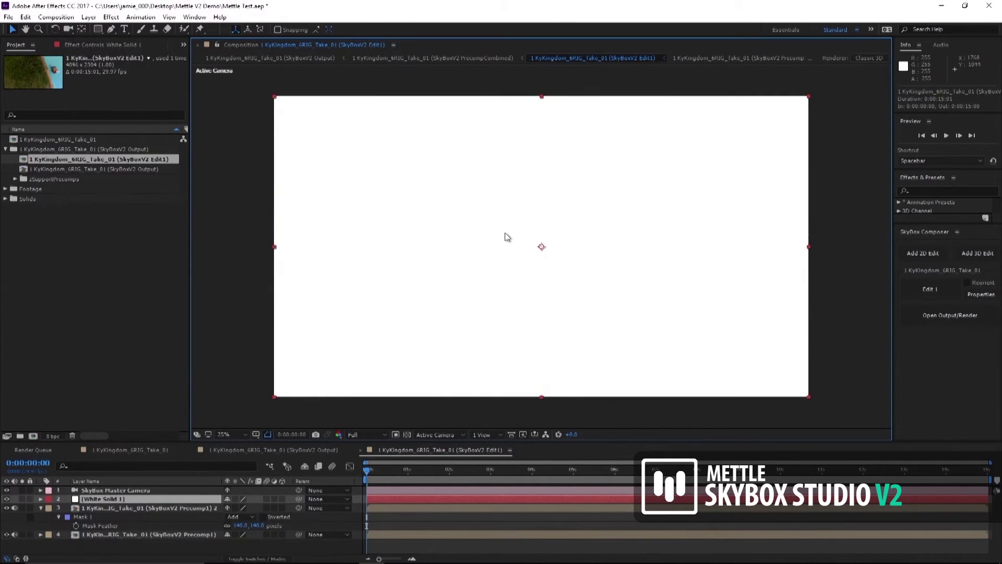
Step: Mask the white solid to a circle over the grass at about 77% opacity
{"action": "key", "text": "q"}
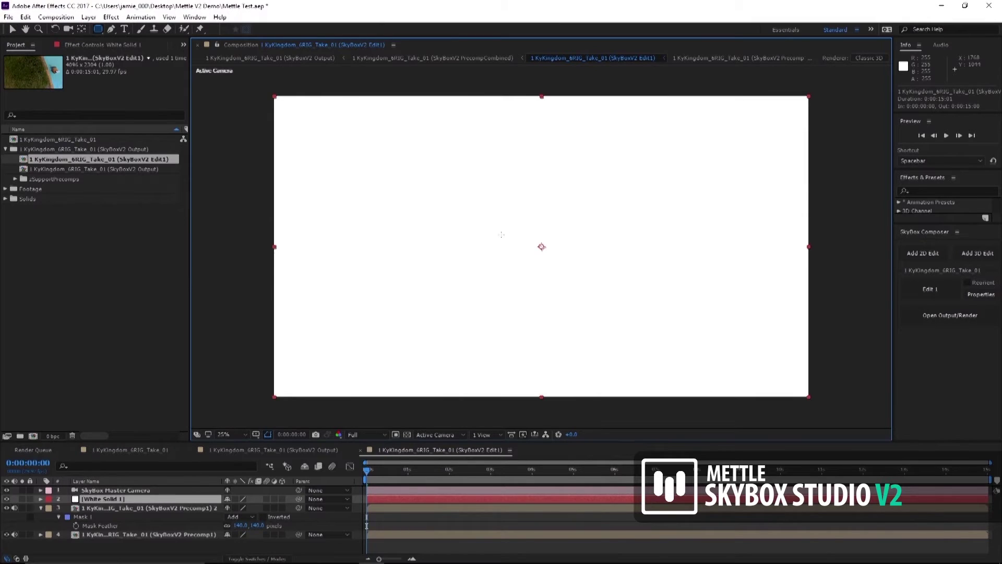
{"action": "left_click_drag", "start_coordinate": [453, 199], "coordinate": [532, 263]}
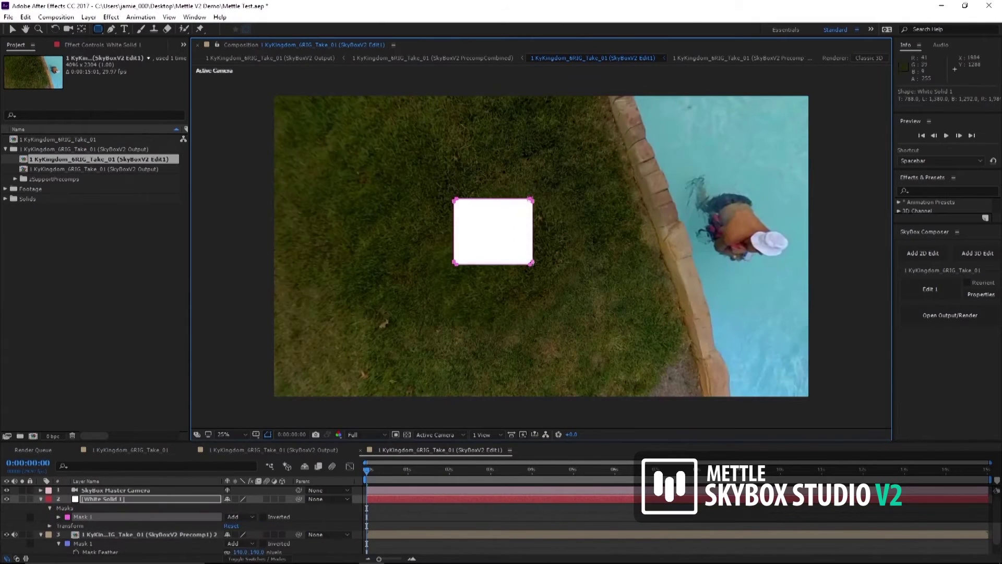
{"action": "key", "text": "ctrl+z"}
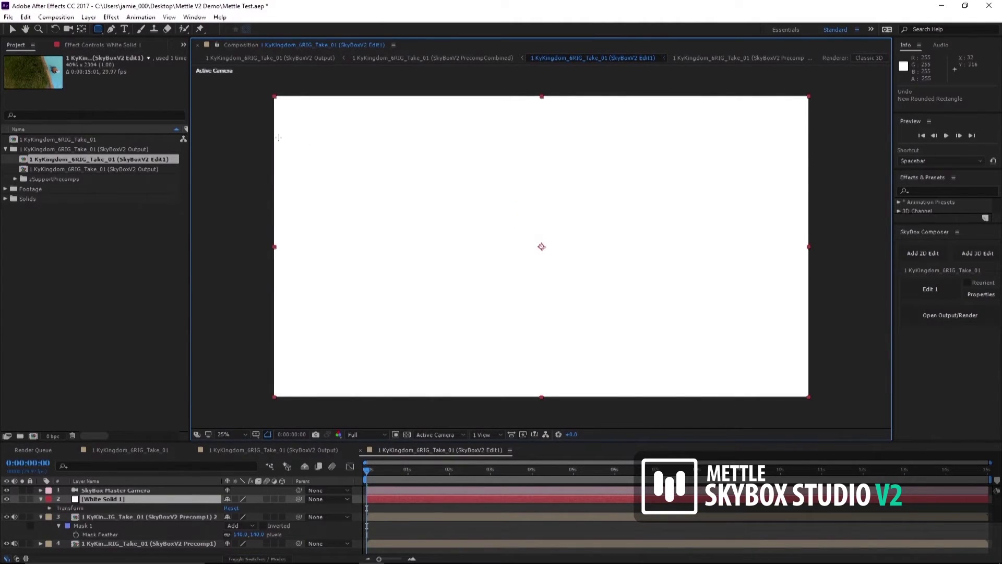
{"action": "left_click_drag", "start_coordinate": [462, 181], "coordinate": [600, 324]}
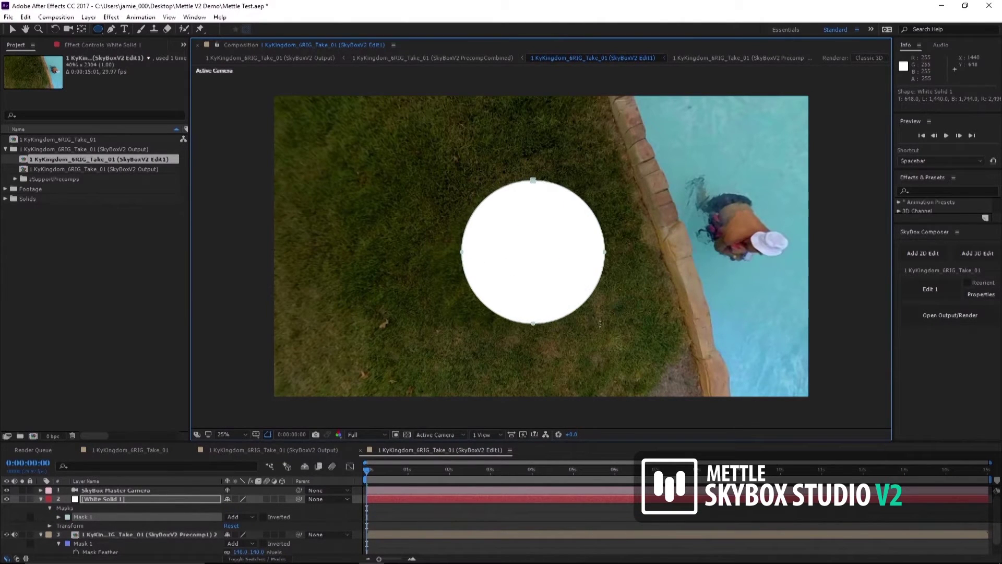
{"action": "key", "text": "v"}
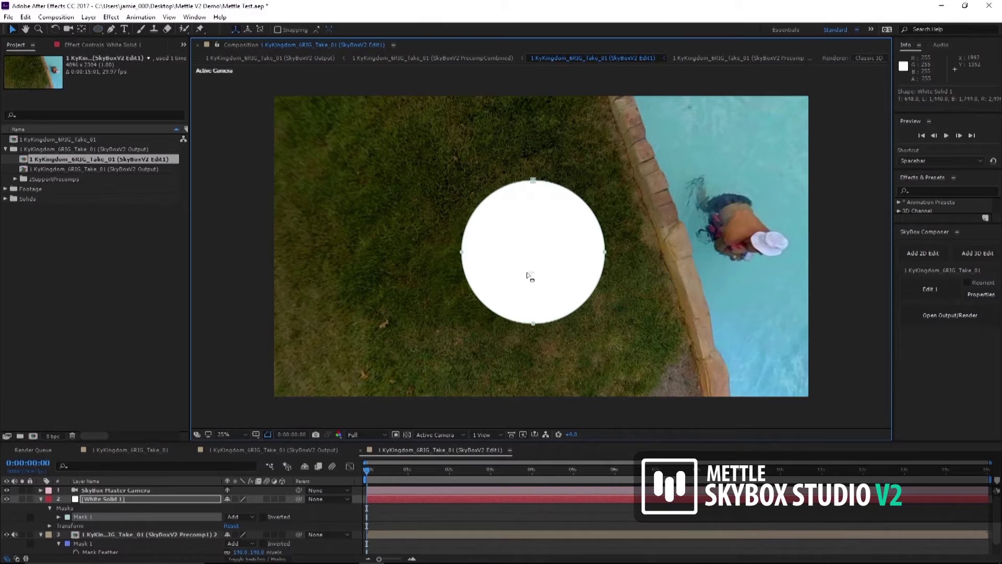
{"action": "left_click_drag", "start_coordinate": [528, 275], "coordinate": [509, 263]}
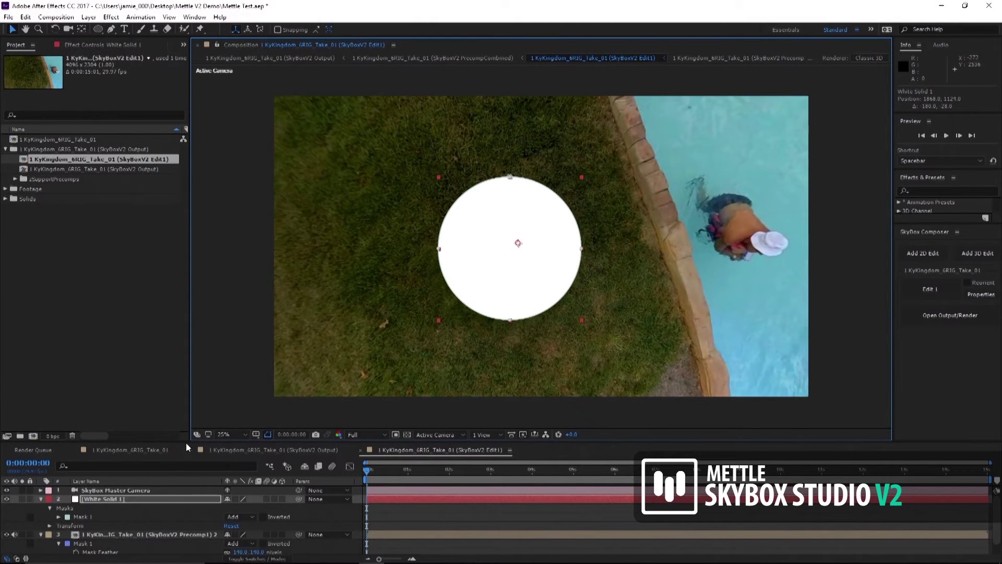
{"action": "key", "text": "t"}
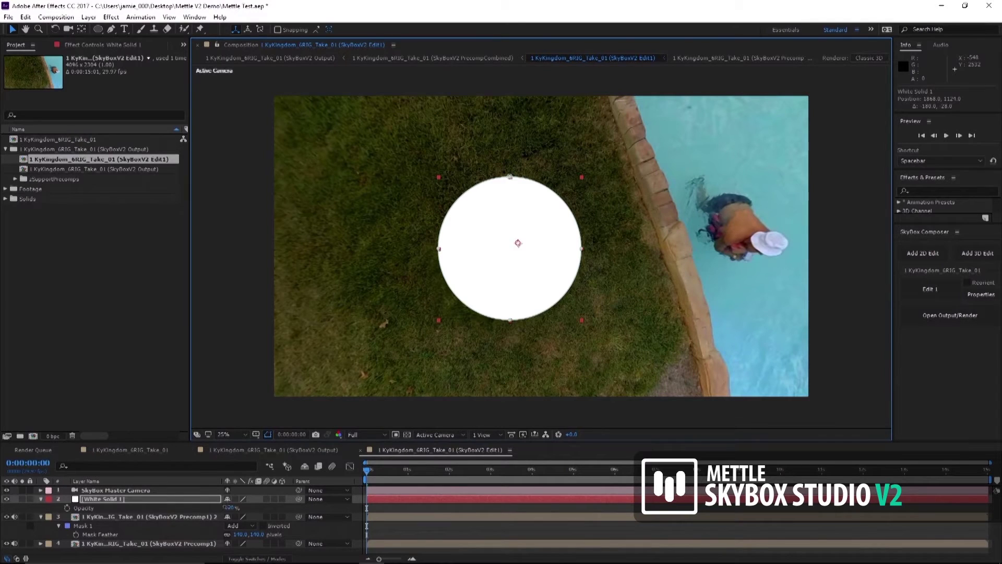
{"action": "left_click_drag", "start_coordinate": [226, 506], "coordinate": [211, 507]}
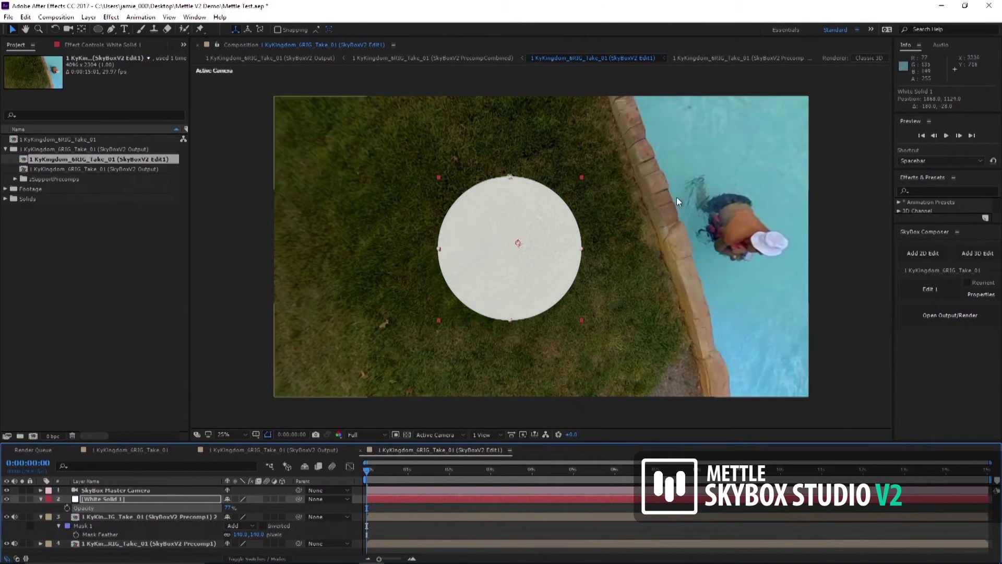
{"action": "double_click", "coordinate": [118, 243]}
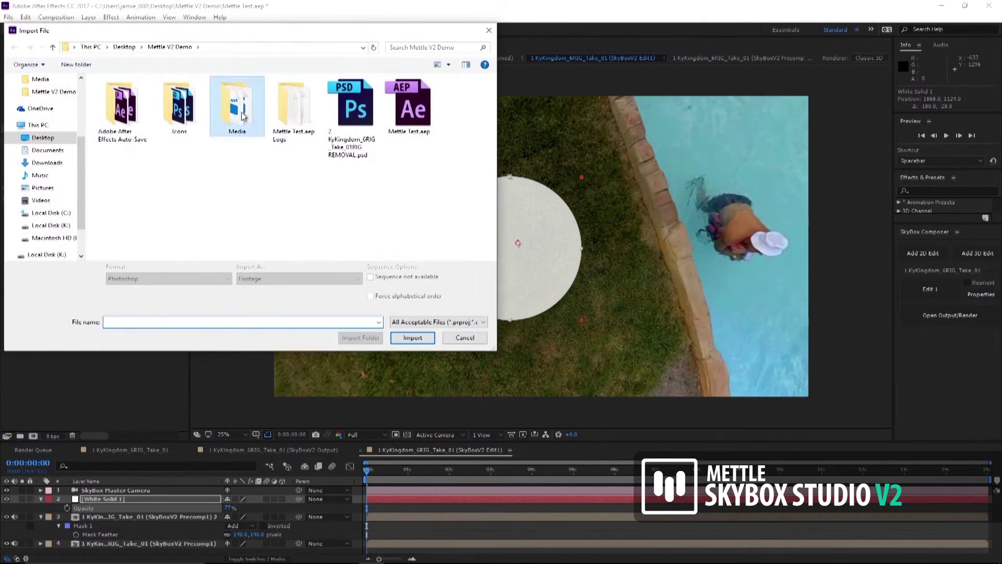
Step: Import Arrow.psd and Home.psd from the Icons folder with auto-detected transparency
{"action": "double_click", "coordinate": [243, 116]}
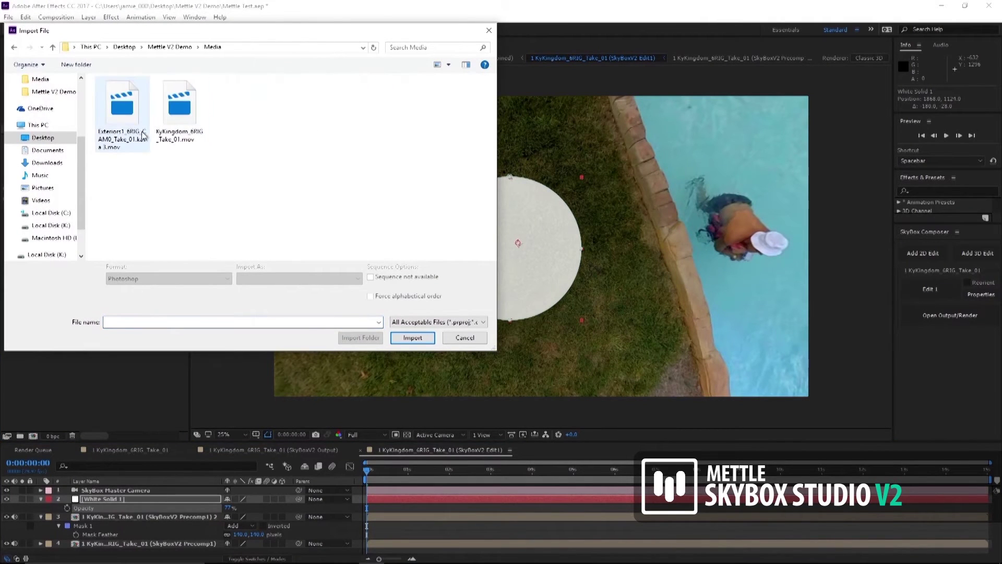
{"action": "left_click", "coordinate": [169, 46]}
{"action": "double_click", "coordinate": [180, 107]}
{"action": "left_click", "coordinate": [122, 107]}
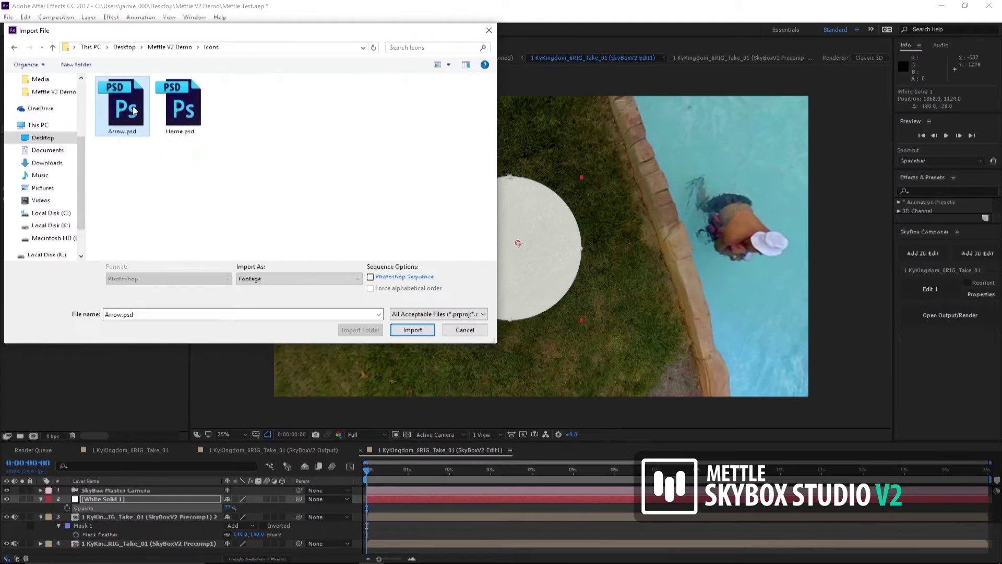
{"action": "left_click", "coordinate": [190, 119], "text": "ctrl"}
{"action": "left_click", "coordinate": [412, 330]}
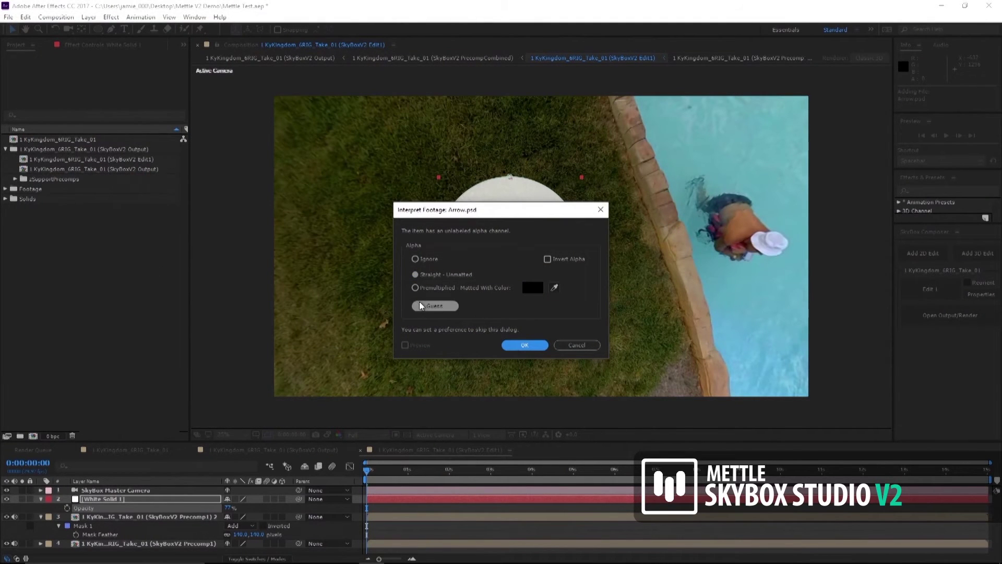
{"action": "left_click", "coordinate": [429, 307]}
{"action": "left_click", "coordinate": [526, 345]}
{"action": "left_click", "coordinate": [434, 306]}
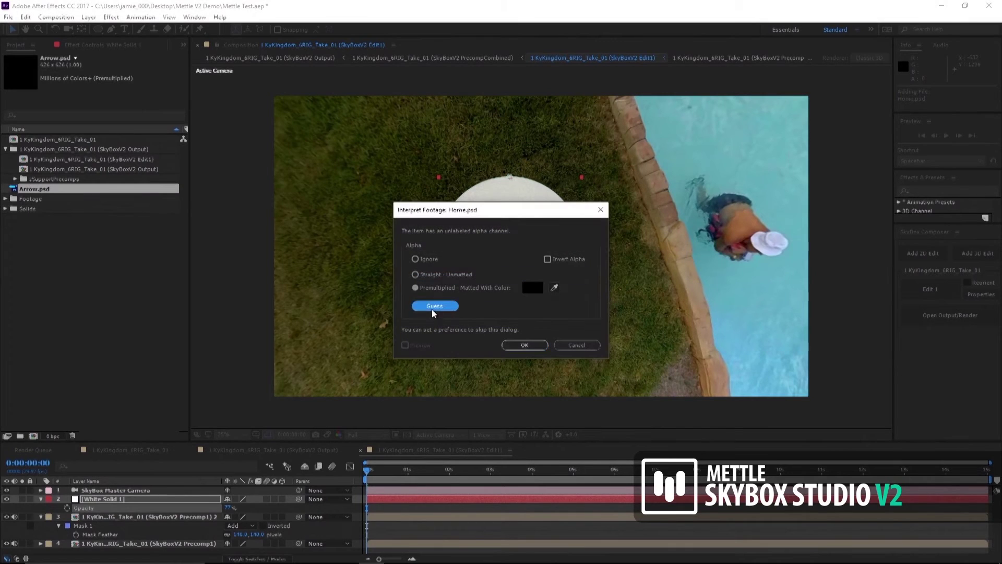
{"action": "left_click", "coordinate": [522, 345]}
{"action": "left_click", "coordinate": [117, 309]}
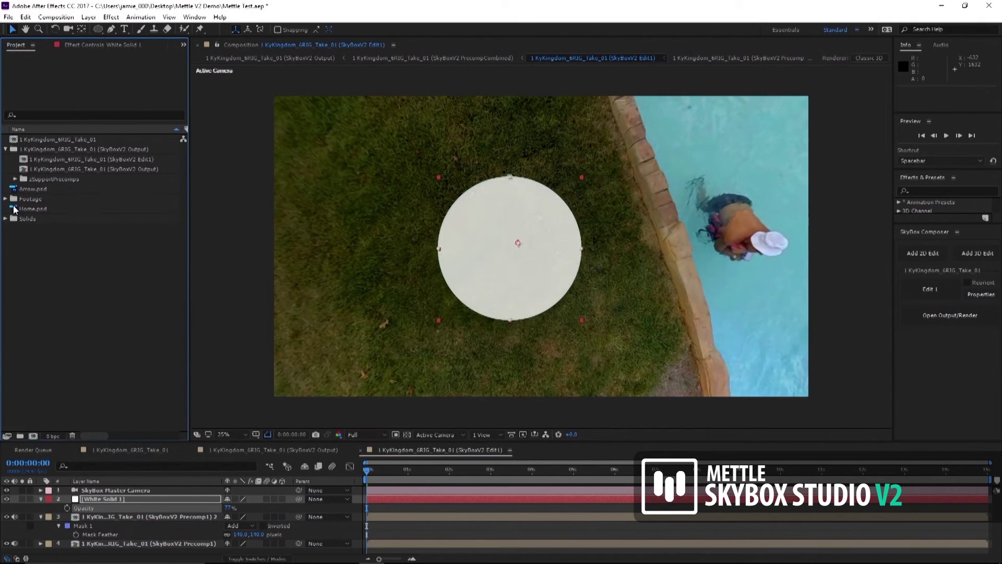
Step: Place the house icon inside the white circle, shifted left
{"action": "left_click_drag", "start_coordinate": [14, 209], "coordinate": [105, 494]}
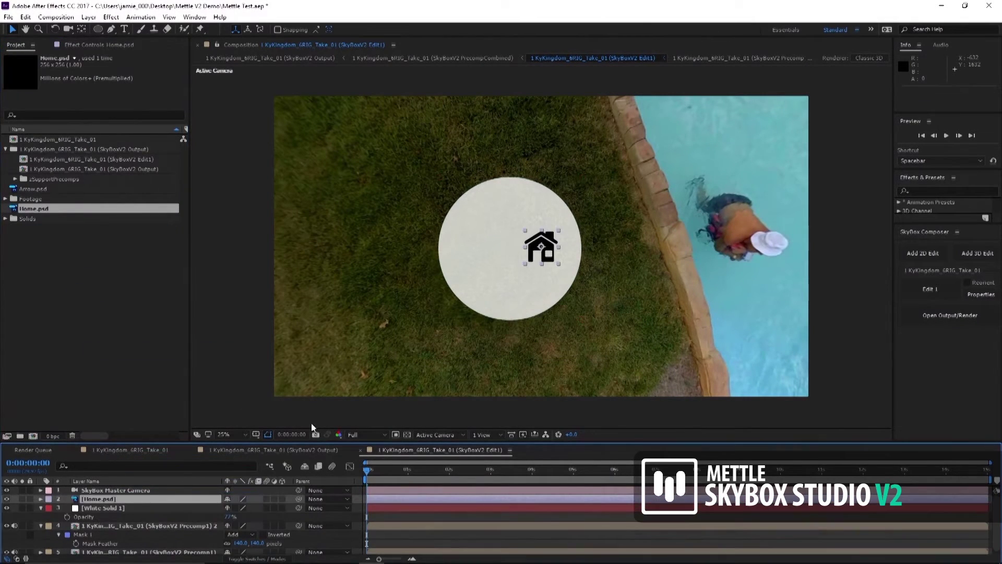
{"action": "mouse_move", "coordinate": [546, 253]}
{"action": "left_mouse_down"}
{"action": "mouse_move", "coordinate": [487, 256]}
{"action": "mouse_move", "coordinate": [505, 246]}
{"action": "mouse_move", "coordinate": [502, 266]}
{"action": "mouse_move", "coordinate": [474, 264]}
{"action": "left_mouse_up"}
{"action": "key", "text": "w"}
{"action": "key", "text": "v"}
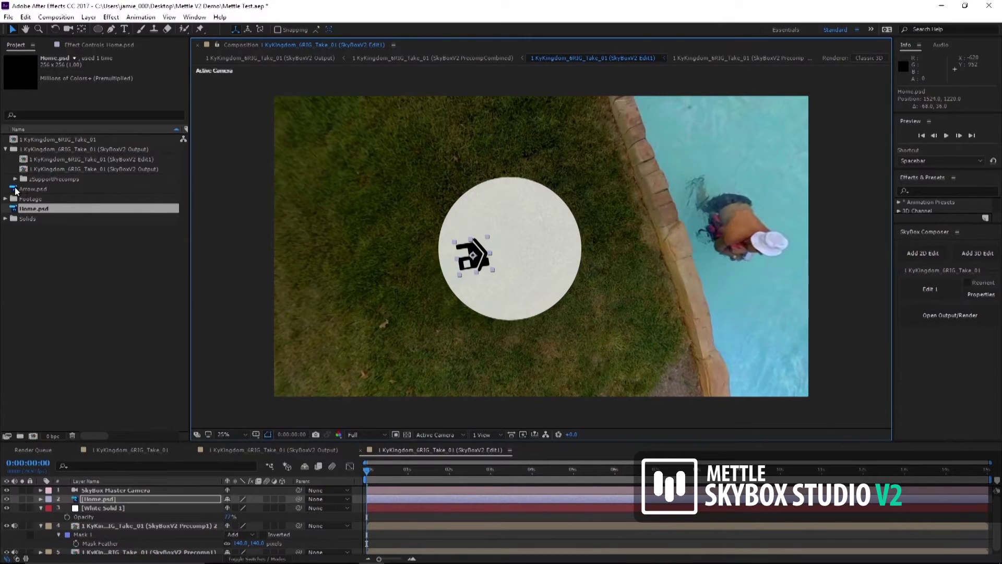
Step: Add the arrow icon, rotate it to point right and scale it to about 69%
{"action": "left_click_drag", "start_coordinate": [15, 191], "coordinate": [113, 496]}
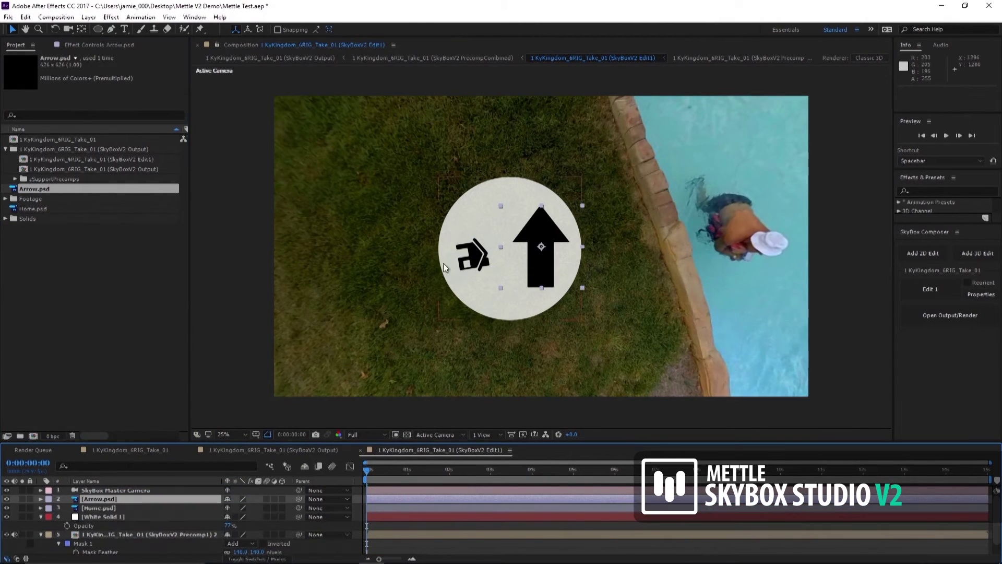
{"action": "key", "text": "w"}
{"action": "mouse_move", "coordinate": [563, 261]}
{"action": "left_mouse_down"}
{"action": "mouse_move", "coordinate": [578, 261]}
{"action": "mouse_move", "coordinate": [571, 250]}
{"action": "left_mouse_up"}
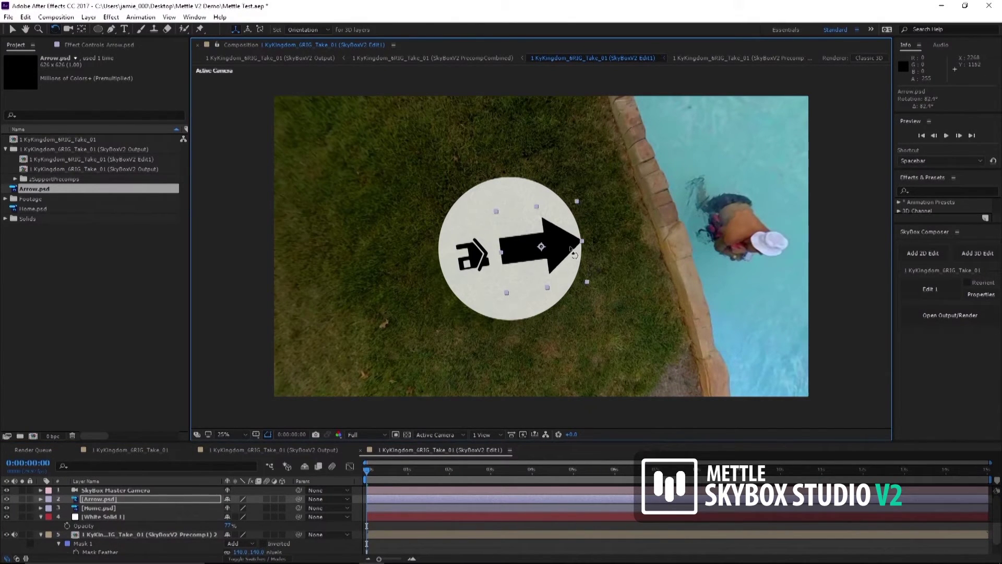
{"action": "key", "text": "v"}
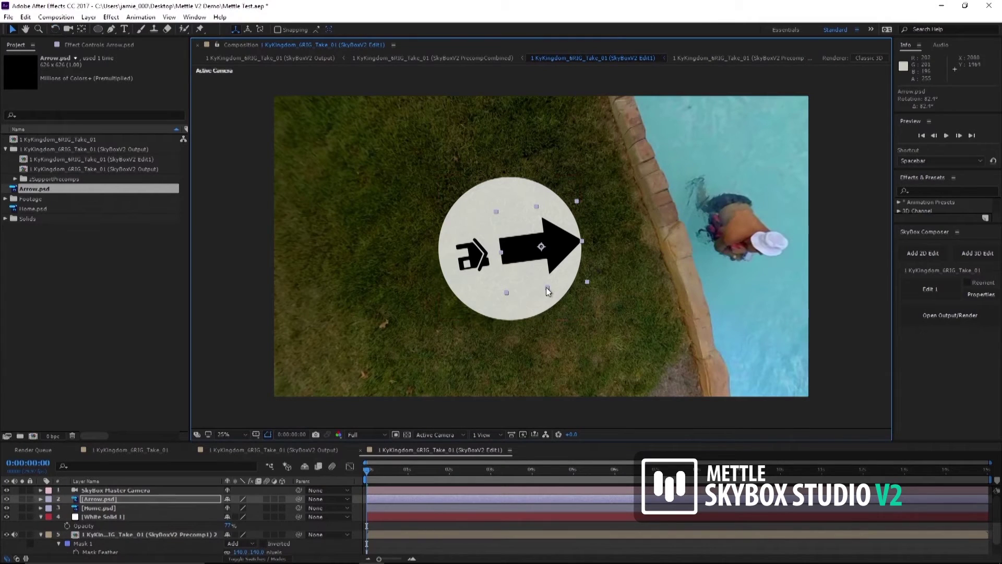
{"action": "left_click_drag", "start_coordinate": [547, 287], "coordinate": [547, 247]}
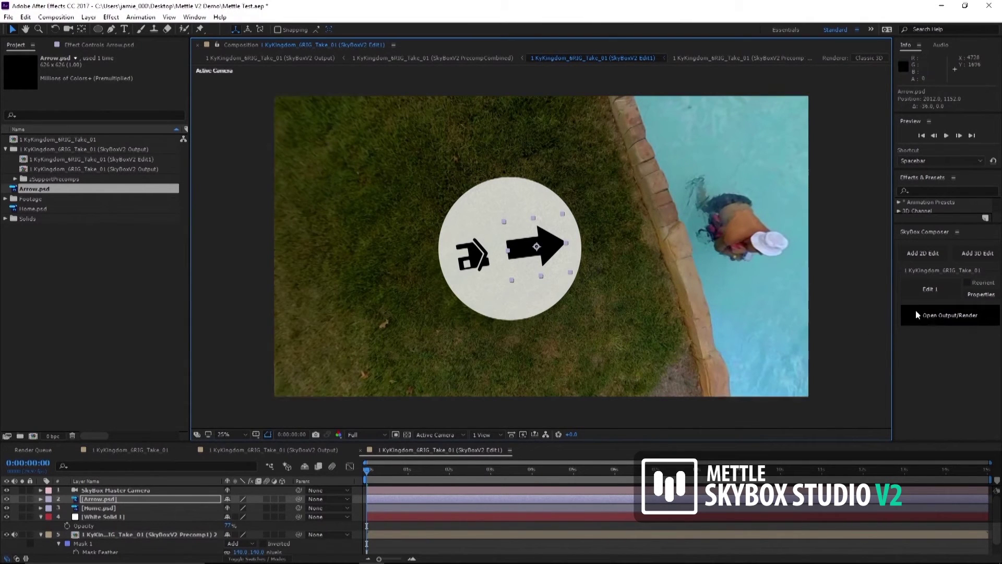
Step: Preview the finished waterpark output in GoPro VR Player, tilting down to the nadir disc
{"action": "left_click", "coordinate": [929, 320]}
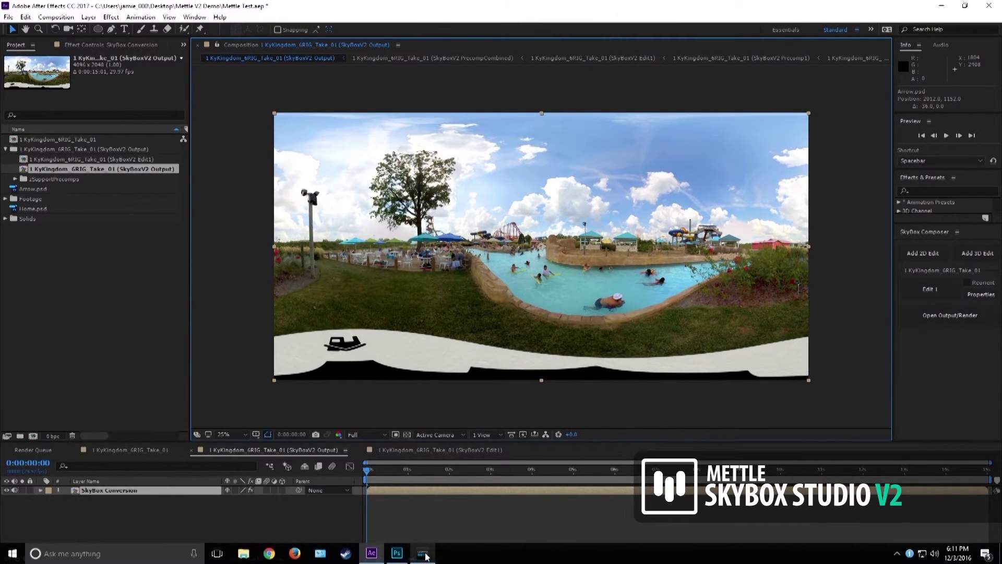
{"action": "left_click", "coordinate": [423, 553]}
{"action": "mouse_move", "coordinate": [559, 420]}
{"action": "left_mouse_down"}
{"action": "mouse_move", "coordinate": [480, 244]}
{"action": "mouse_move", "coordinate": [465, 364]}
{"action": "mouse_move", "coordinate": [512, 390]}
{"action": "mouse_move", "coordinate": [533, 259]}
{"action": "mouse_move", "coordinate": [516, 318]}
{"action": "left_mouse_up"}
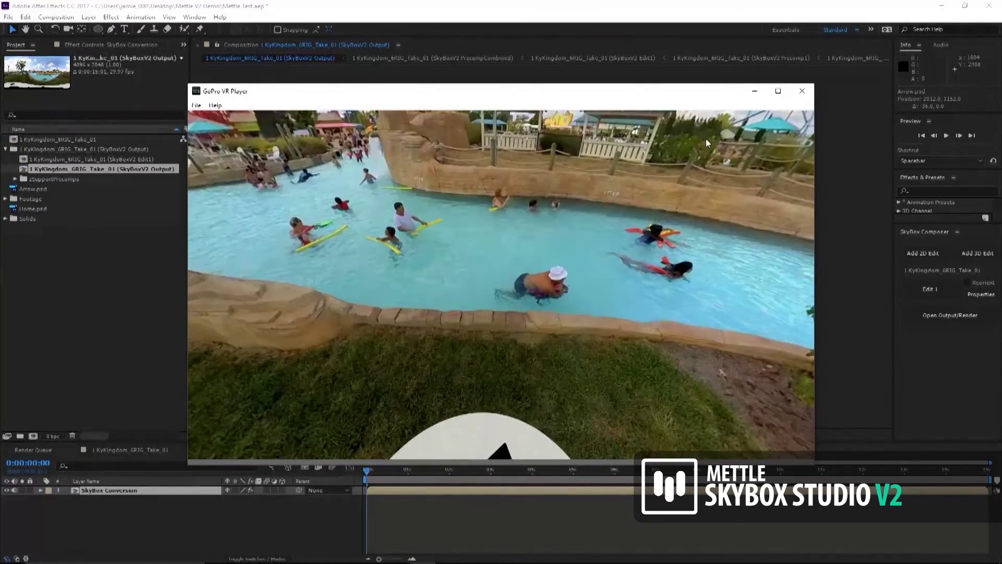
{"action": "left_click", "coordinate": [760, 87]}
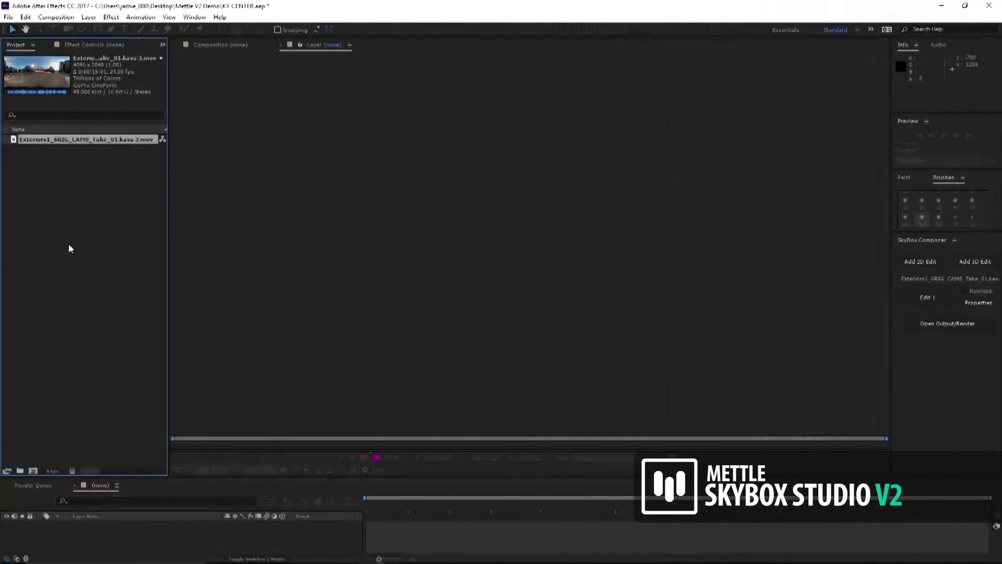
Step: Create a composition from the plaza footage and scrub through it
{"action": "mouse_move", "coordinate": [17, 139]}
{"action": "left_mouse_down"}
{"action": "mouse_move", "coordinate": [38, 449]}
{"action": "mouse_move", "coordinate": [30, 468]}
{"action": "left_mouse_up"}
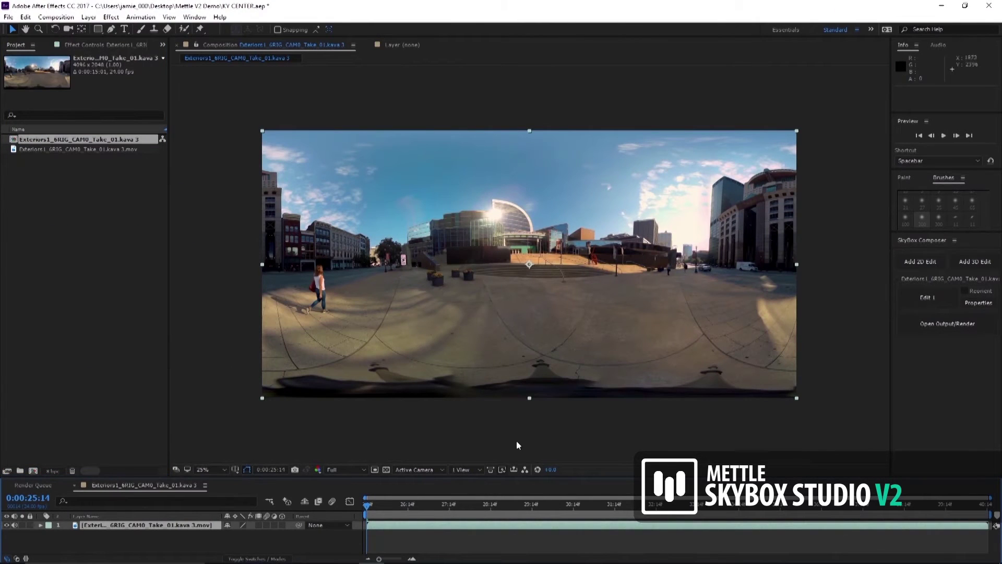
{"action": "left_click_drag", "start_coordinate": [522, 477], "coordinate": [524, 384]}
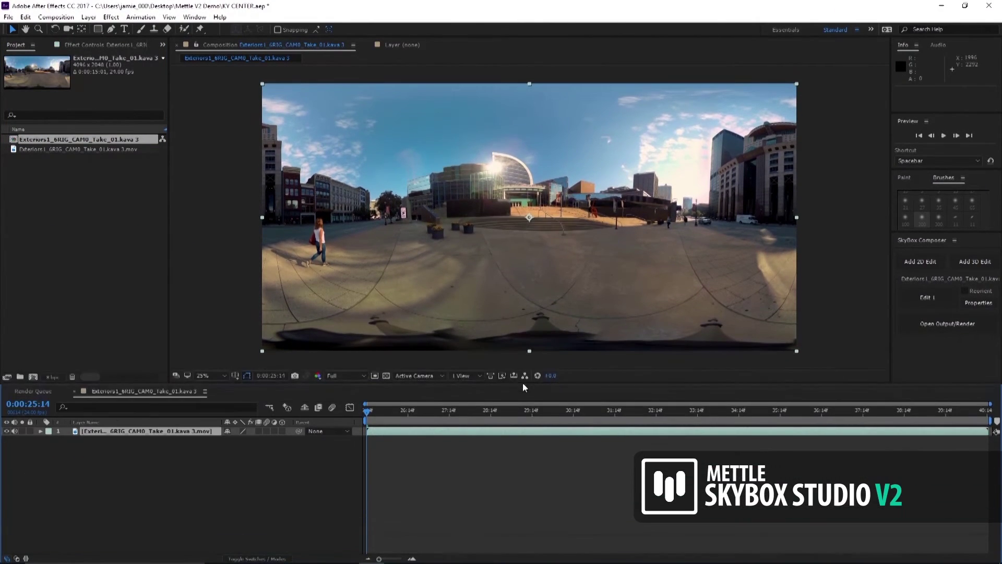
{"action": "left_click_drag", "start_coordinate": [382, 415], "coordinate": [368, 413]}
Step: Add a SkyBox 2D edit of the plaza composition with comp width 4096
{"action": "left_click", "coordinate": [920, 261]}
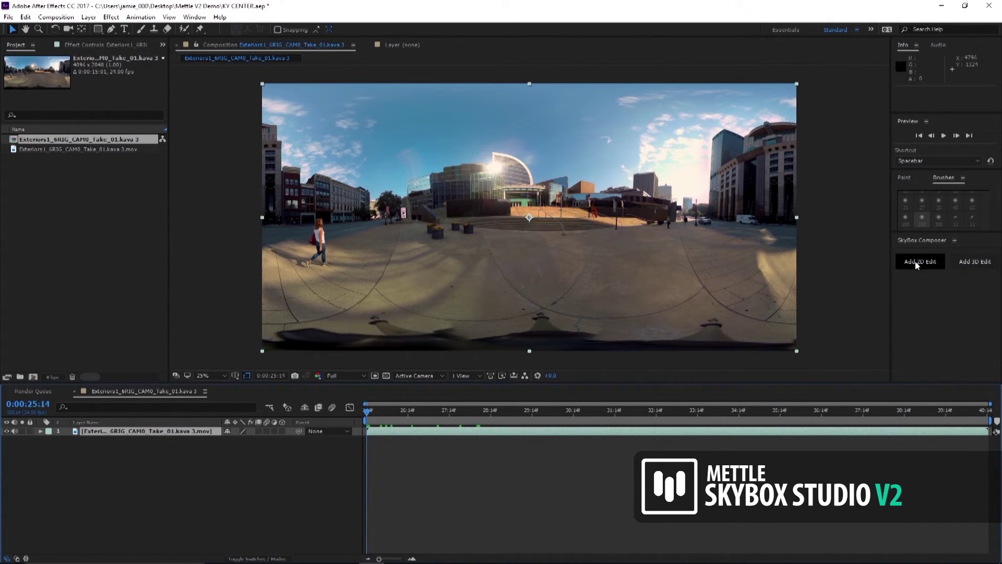
{"action": "left_click", "coordinate": [518, 236]}
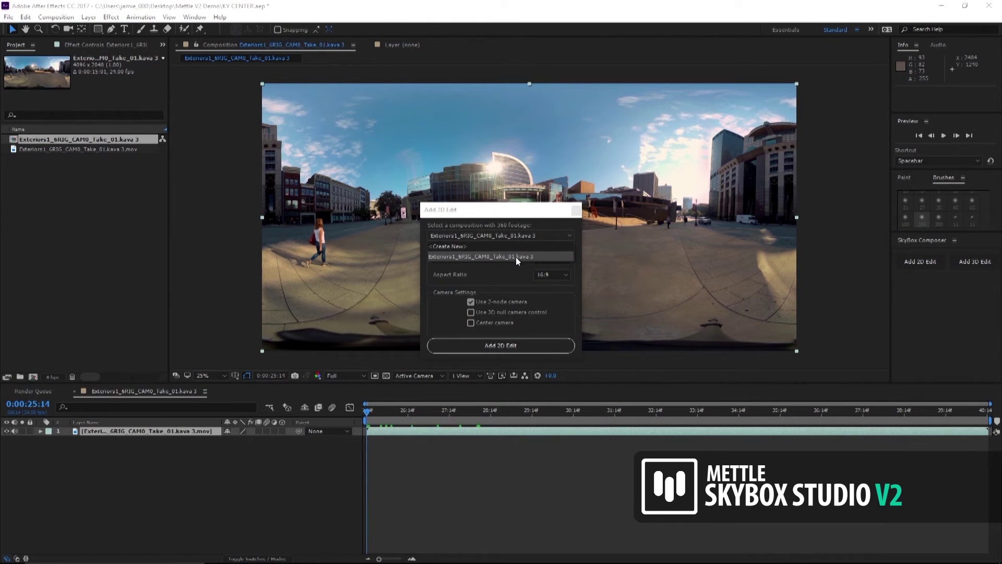
{"action": "left_click", "coordinate": [515, 256]}
{"action": "left_click_drag", "start_coordinate": [567, 256], "coordinate": [534, 259]}
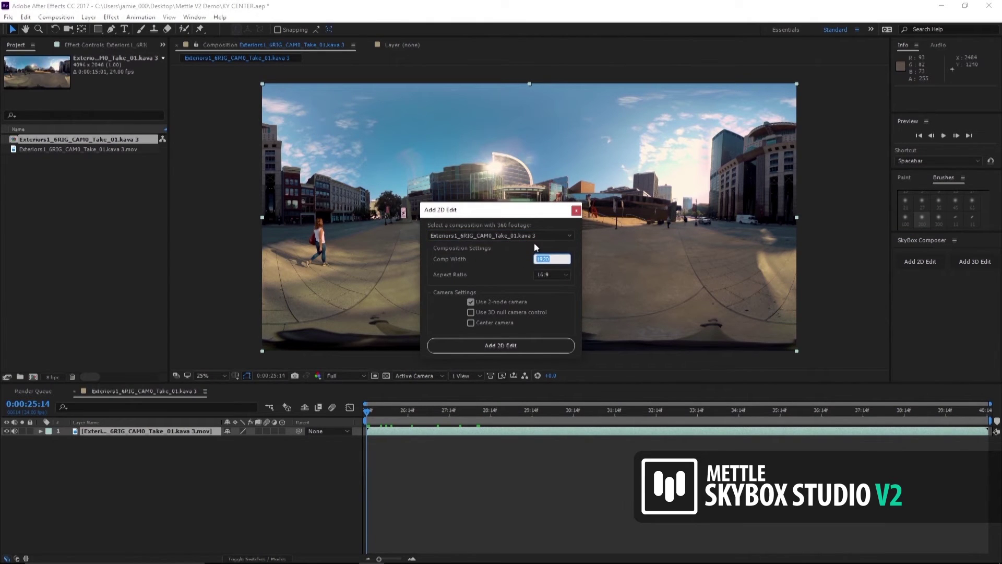
{"action": "type", "text": "4096"}
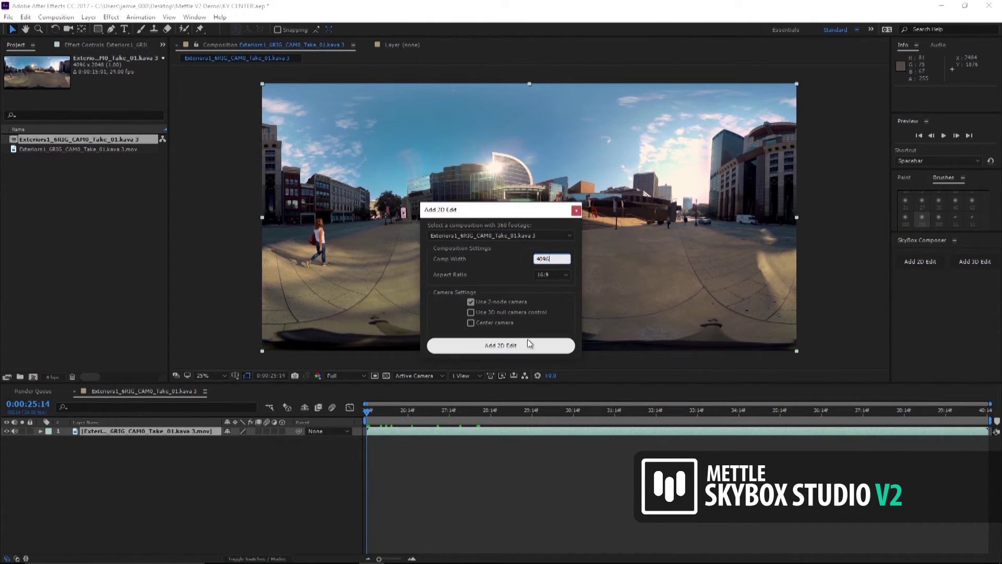
{"action": "left_click", "coordinate": [522, 343]}
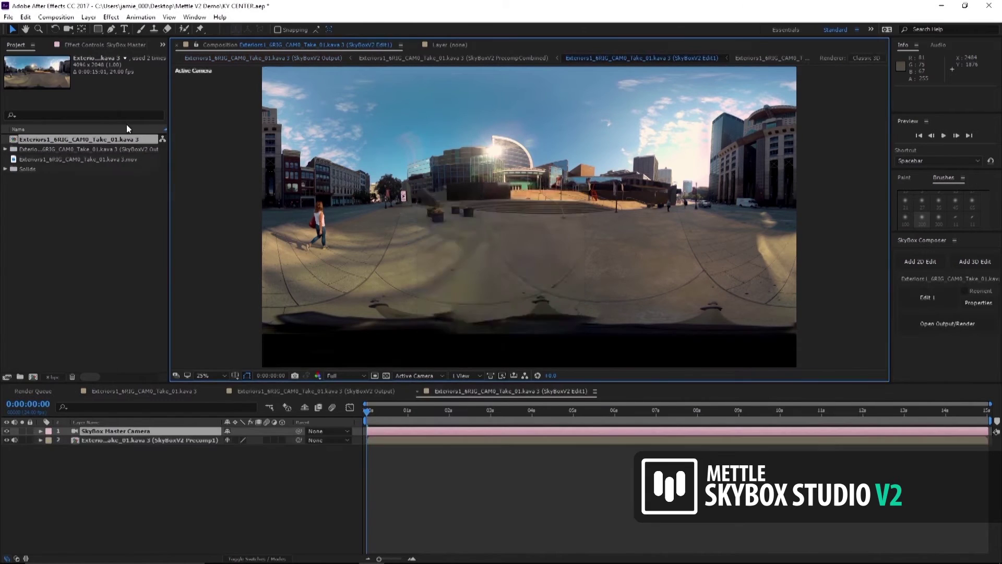
Step: Orbit the master camera down onto the tripod and right-click the plaza precomp layer
{"action": "left_click_drag", "start_coordinate": [527, 289], "coordinate": [523, 246]}
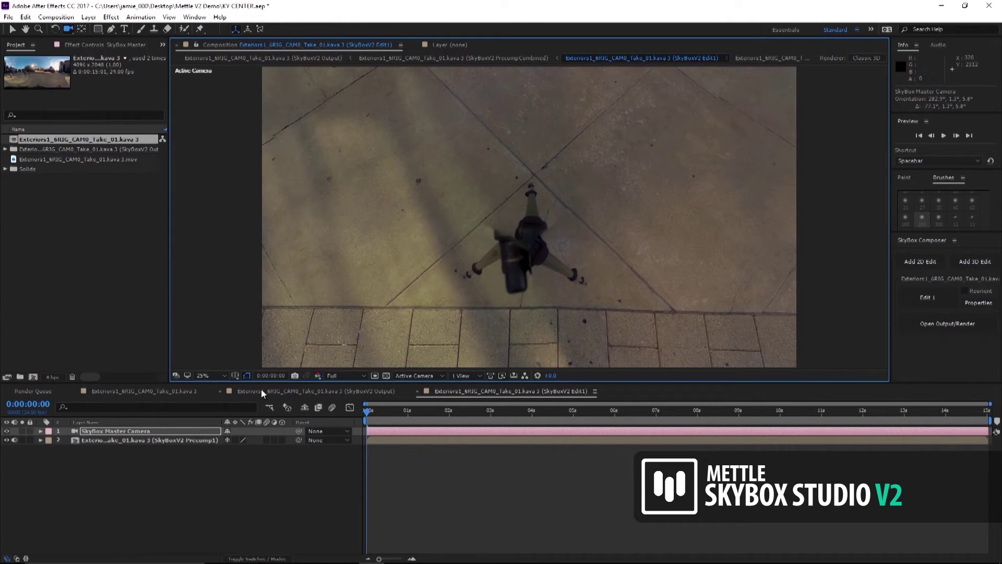
{"action": "left_click", "coordinate": [154, 440]}
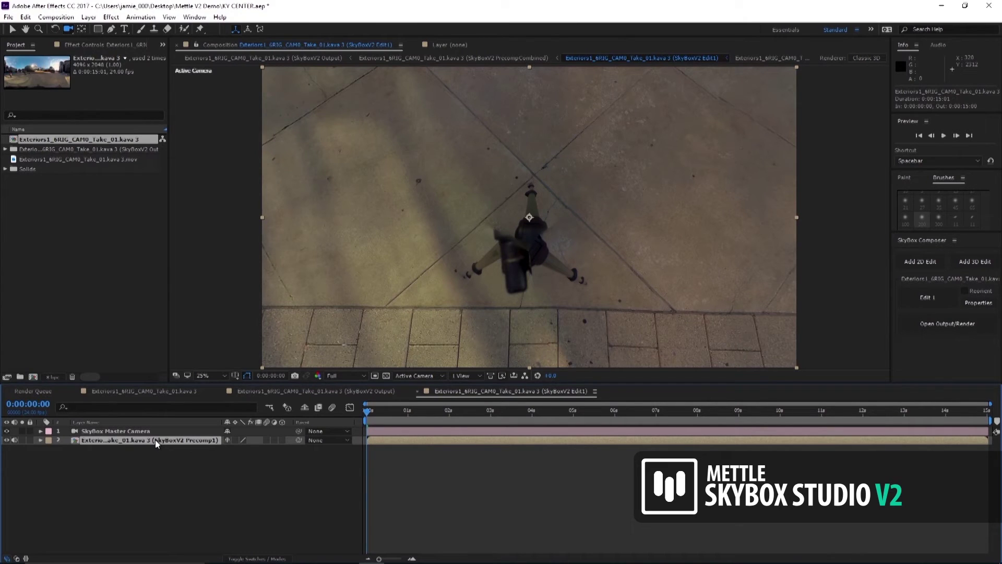
{"action": "right_click", "coordinate": [155, 439]}
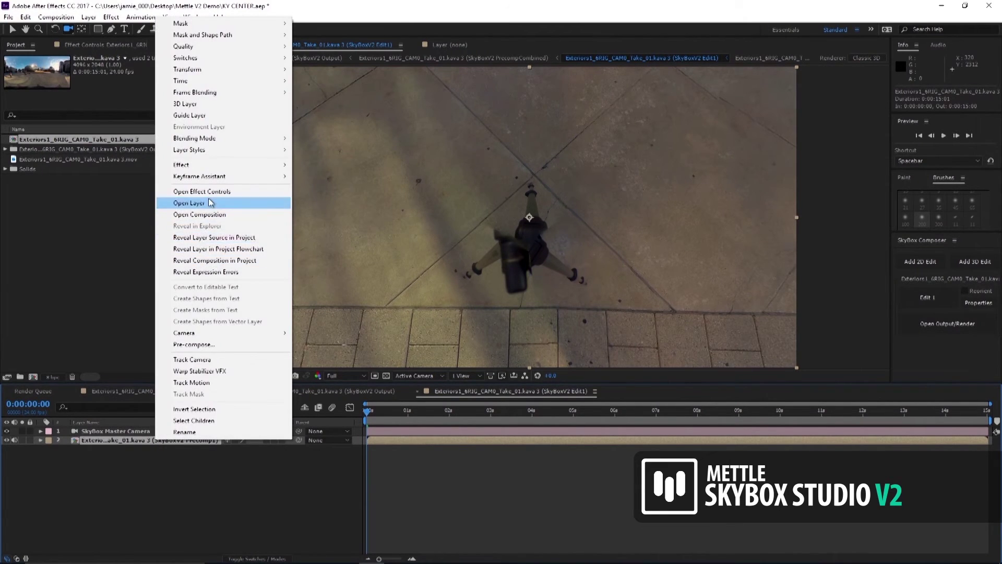
Step: Open the plaza footage layer and clone pavement over the tripod head and dark base
{"action": "left_click", "coordinate": [209, 203]}
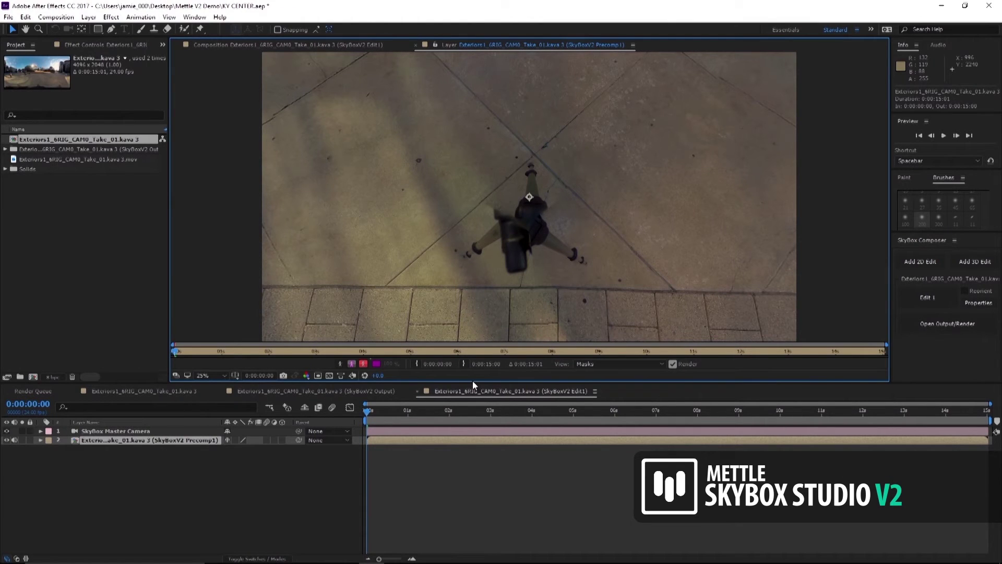
{"action": "left_click_drag", "start_coordinate": [473, 383], "coordinate": [463, 467]}
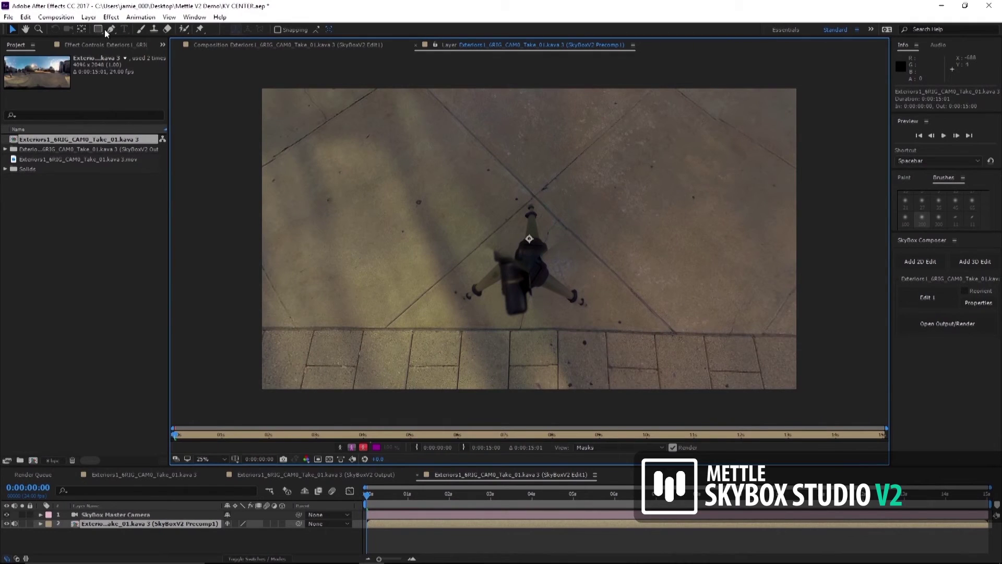
{"action": "left_click", "coordinate": [154, 29]}
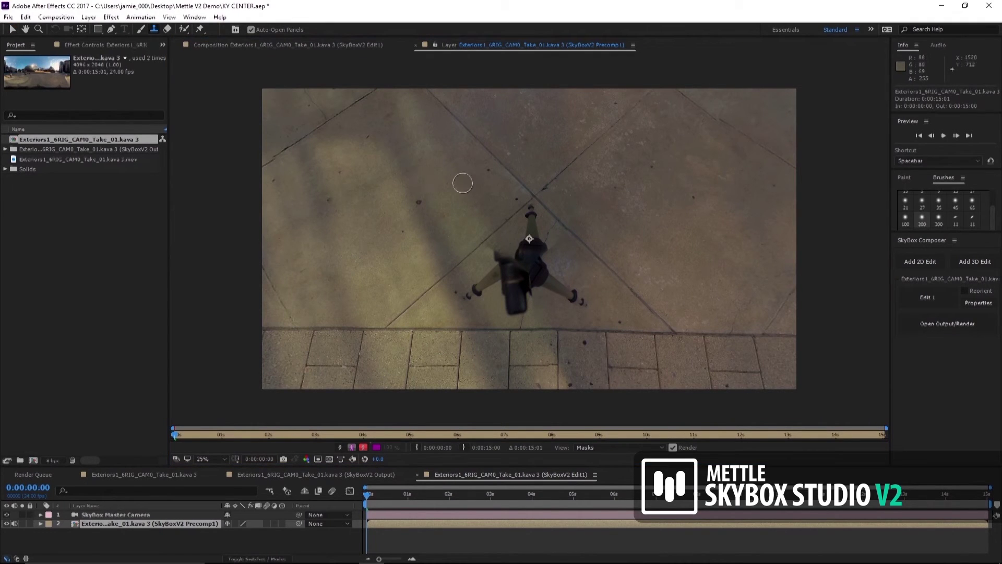
{"action": "left_click", "coordinate": [435, 142], "text": "alt"}
{"action": "mouse_move", "coordinate": [479, 241]}
{"action": "left_mouse_down"}
{"action": "mouse_move", "coordinate": [507, 273]}
{"action": "mouse_move", "coordinate": [508, 311]}
{"action": "mouse_move", "coordinate": [511, 294]}
{"action": "left_mouse_up"}
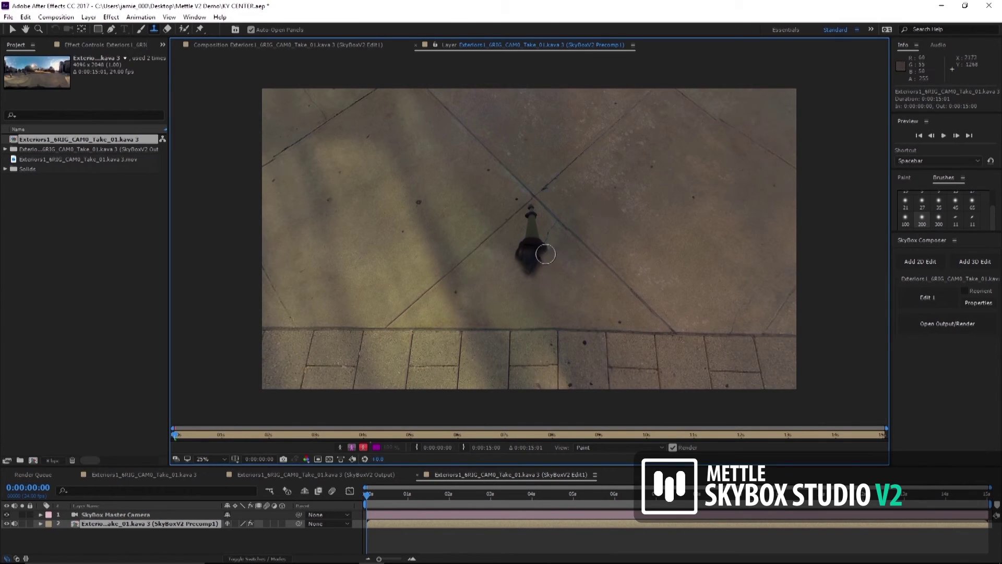
{"action": "mouse_move", "coordinate": [545, 254]}
{"action": "left_mouse_down"}
{"action": "mouse_move", "coordinate": [549, 232]}
{"action": "mouse_move", "coordinate": [528, 240]}
{"action": "mouse_move", "coordinate": [544, 233]}
{"action": "left_mouse_up"}
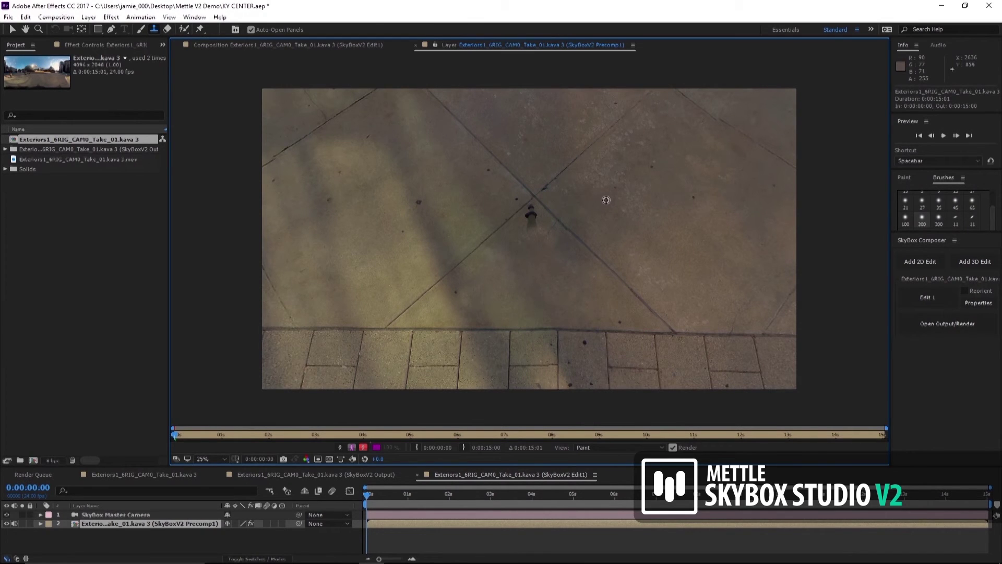
Step: With size 35 and 65 brushes, clone out the remaining post and its shadow
{"action": "left_click", "coordinate": [938, 202]}
{"action": "scroll", "coordinate": [570, 229], "scroll_direction": "up", "scroll_amount": 2}
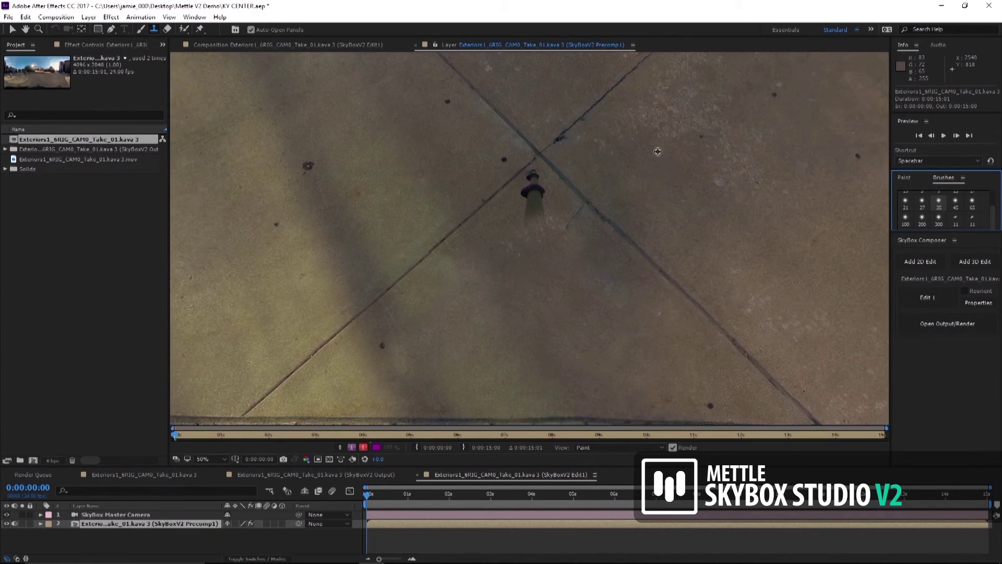
{"action": "left_click", "coordinate": [611, 195], "text": "alt"}
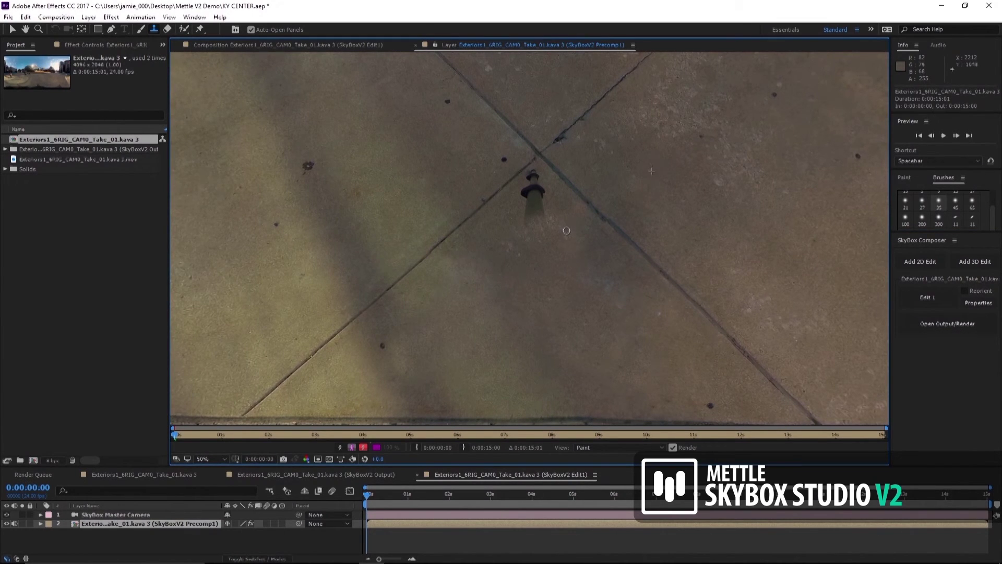
{"action": "left_click", "coordinate": [972, 201]}
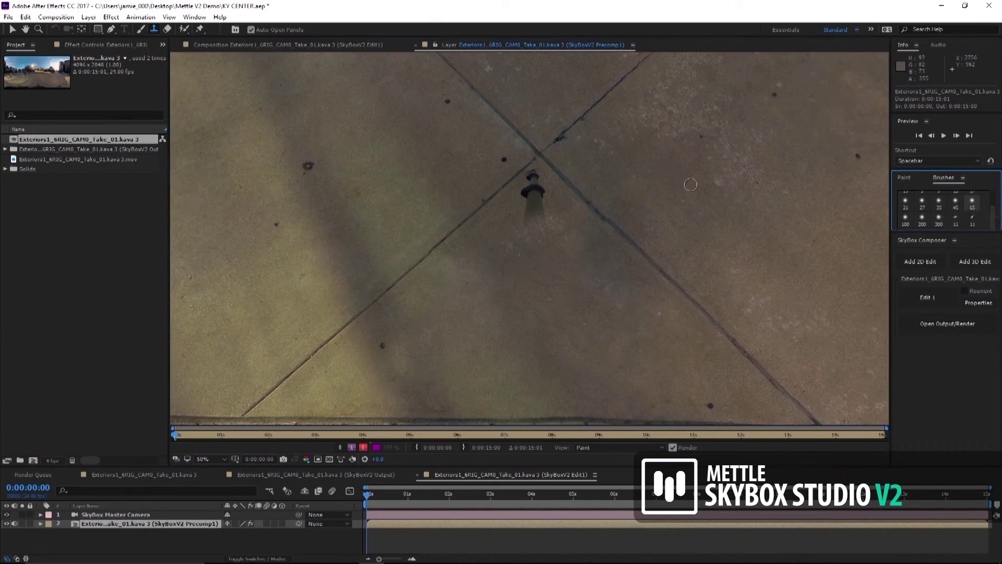
{"action": "left_click", "coordinate": [630, 165], "text": "alt"}
{"action": "left_click_drag", "start_coordinate": [537, 180], "coordinate": [539, 187]}
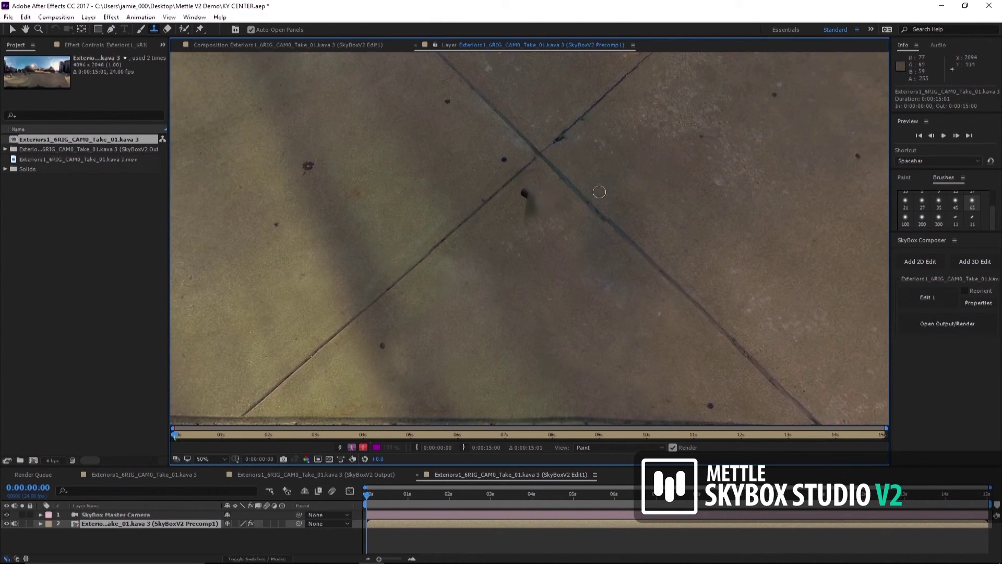
{"action": "mouse_move", "coordinate": [540, 186]}
{"action": "left_mouse_down"}
{"action": "mouse_move", "coordinate": [563, 192]}
{"action": "mouse_move", "coordinate": [533, 193]}
{"action": "left_mouse_up"}
{"action": "scroll", "coordinate": [543, 209], "scroll_direction": "down", "scroll_amount": 4}
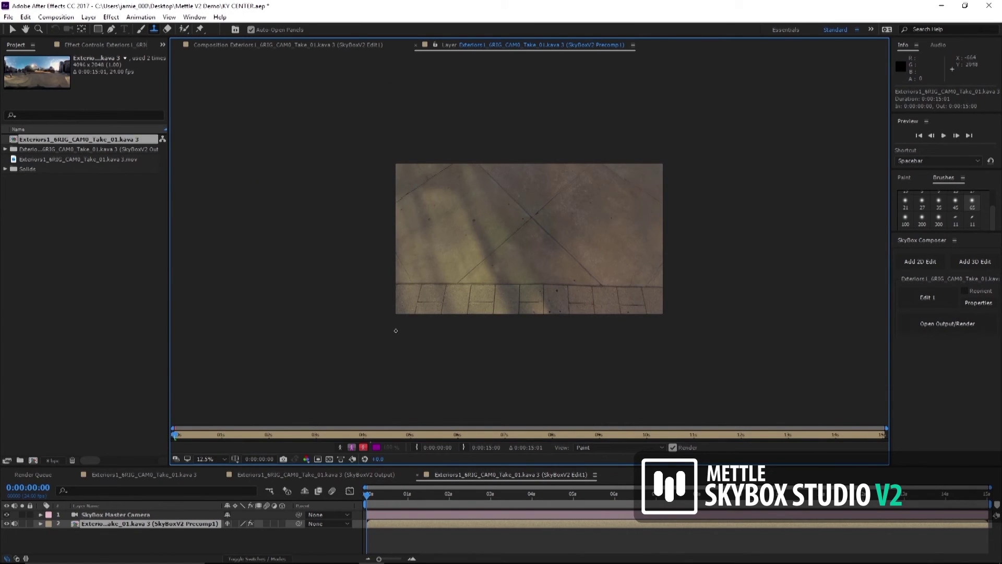
Step: Open the plaza 360 output and check the bare pavement in GoPro VR Player, then minimize it
{"action": "left_click", "coordinate": [947, 321]}
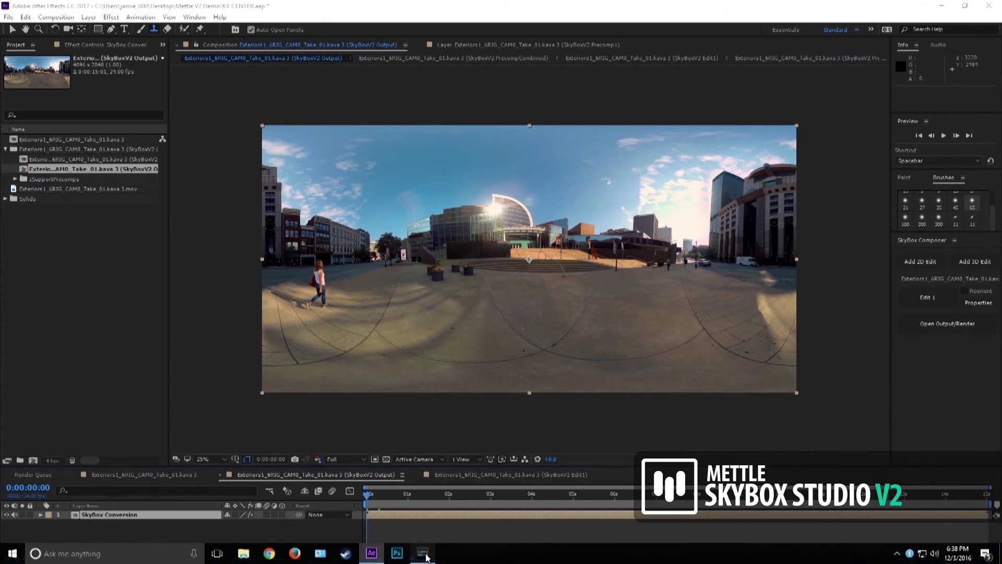
{"action": "left_click", "coordinate": [409, 553]}
{"action": "mouse_move", "coordinate": [503, 305]}
{"action": "left_mouse_down"}
{"action": "mouse_move", "coordinate": [507, 208]}
{"action": "mouse_move", "coordinate": [342, 247]}
{"action": "mouse_move", "coordinate": [552, 211]}
{"action": "mouse_move", "coordinate": [418, 214]}
{"action": "mouse_move", "coordinate": [503, 217]}
{"action": "mouse_move", "coordinate": [416, 264]}
{"action": "mouse_move", "coordinate": [540, 241]}
{"action": "mouse_move", "coordinate": [479, 271]}
{"action": "left_mouse_up"}
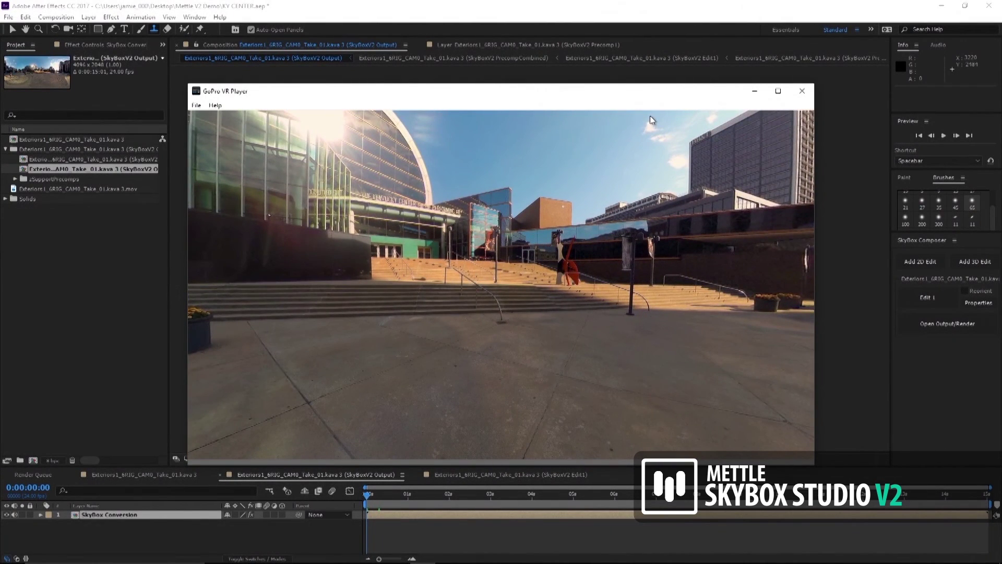
{"action": "left_click", "coordinate": [754, 94]}
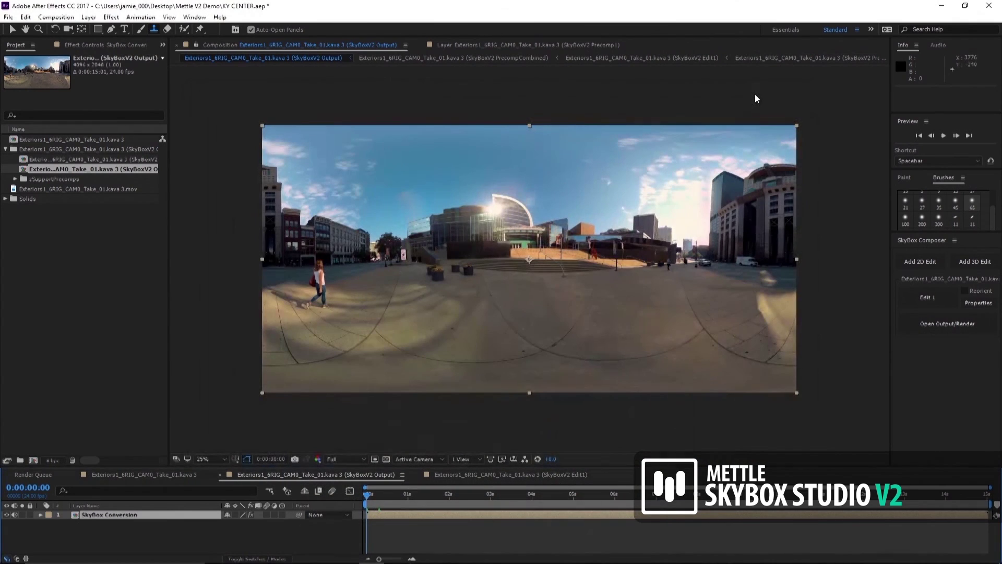